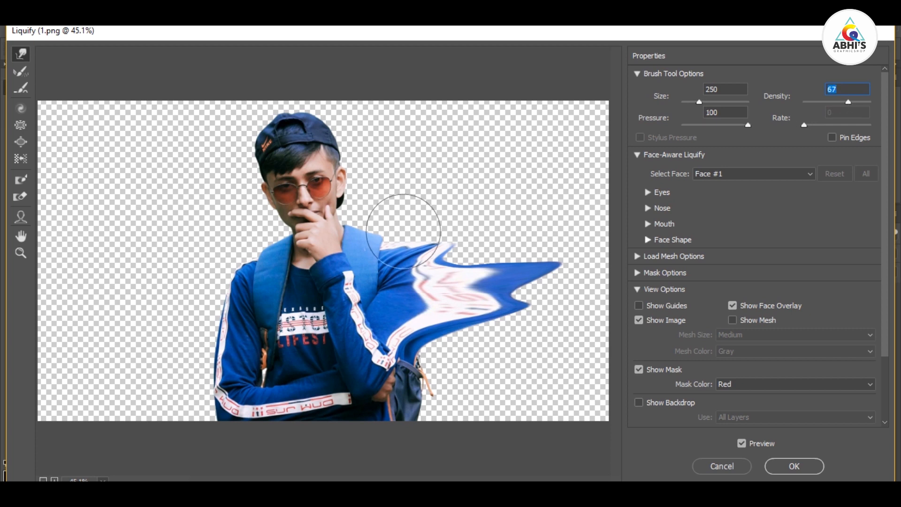
Step: Forward-warp the shoulder, backpack strap and neck outward toward the canvas's right edge in Liquify
{"action": "left_click_drag", "start_coordinate": [411, 242], "coordinate": [540, 239]}
{"action": "left_click_drag", "start_coordinate": [469, 244], "coordinate": [600, 245]}
{"action": "left_click_drag", "start_coordinate": [379, 221], "coordinate": [446, 207]}
{"action": "left_click_drag", "start_coordinate": [355, 214], "coordinate": [570, 221]}
{"action": "left_click_drag", "start_coordinate": [365, 197], "coordinate": [571, 169]}
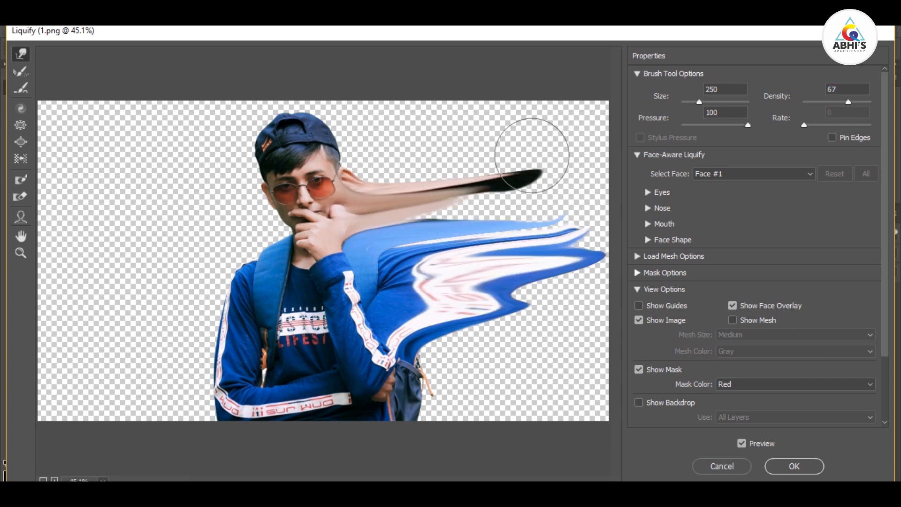
Step: Stretch the face, ear and cap with the Forward Warp brush out to the canvas's right edge
{"action": "left_click_drag", "start_coordinate": [443, 186], "coordinate": [600, 174]}
{"action": "left_click_drag", "start_coordinate": [521, 221], "coordinate": [603, 217]}
{"action": "left_click_drag", "start_coordinate": [345, 142], "coordinate": [521, 137]}
{"action": "left_click_drag", "start_coordinate": [406, 173], "coordinate": [616, 129]}
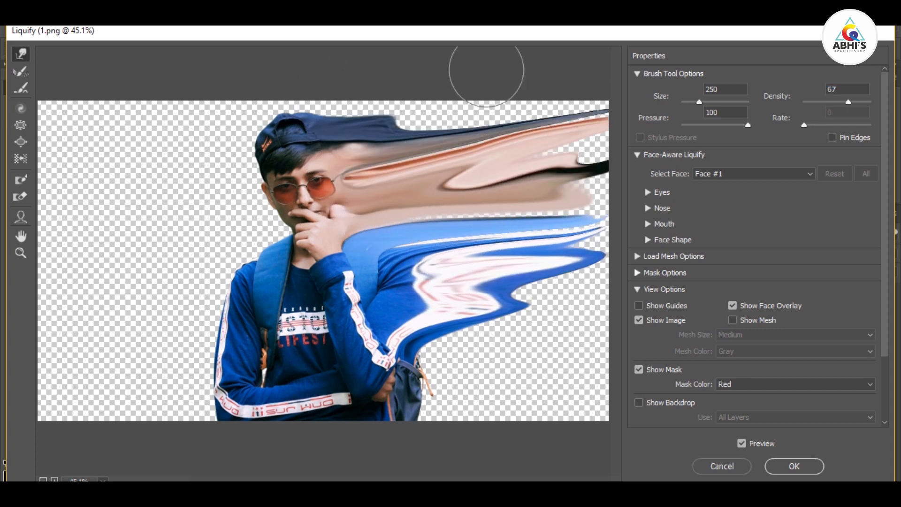
{"action": "left_click_drag", "start_coordinate": [366, 117], "coordinate": [450, 63]}
{"action": "mouse_move", "coordinate": [415, 110]}
{"action": "left_mouse_down"}
{"action": "mouse_move", "coordinate": [535, 90]}
{"action": "mouse_move", "coordinate": [566, 109]}
{"action": "left_mouse_up"}
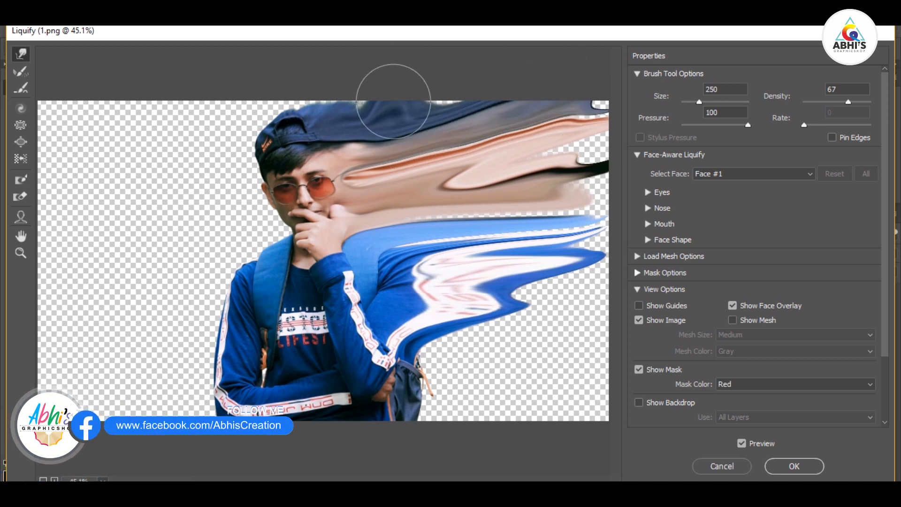
{"action": "left_click_drag", "start_coordinate": [394, 97], "coordinate": [570, 143]}
Step: Smear the right sleeve, elbow and bag outward until they fill the lower right part of the canvas
{"action": "left_click_drag", "start_coordinate": [478, 222], "coordinate": [533, 211]}
{"action": "left_click_drag", "start_coordinate": [413, 301], "coordinate": [563, 362]}
{"action": "mouse_move", "coordinate": [408, 389]}
{"action": "left_mouse_down"}
{"action": "mouse_move", "coordinate": [538, 421]}
{"action": "mouse_move", "coordinate": [605, 392]}
{"action": "left_mouse_up"}
{"action": "left_click_drag", "start_coordinate": [518, 371], "coordinate": [582, 375]}
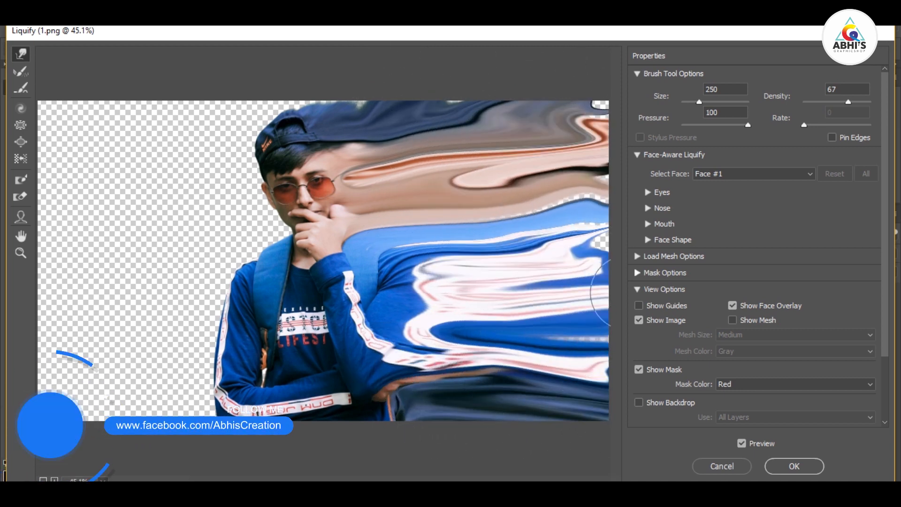
Step: Warp the left backpack strap, hand, sunglasses and cap up toward the canvas's upper left
{"action": "mouse_move", "coordinate": [277, 230]}
{"action": "left_mouse_down"}
{"action": "mouse_move", "coordinate": [210, 237]}
{"action": "mouse_move", "coordinate": [141, 220]}
{"action": "left_mouse_up"}
{"action": "left_click_drag", "start_coordinate": [237, 225], "coordinate": [186, 174]}
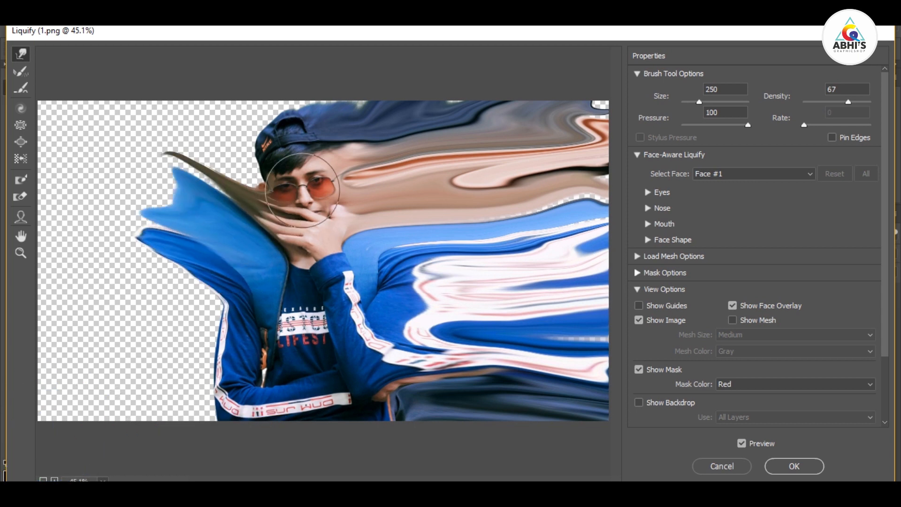
{"action": "left_click_drag", "start_coordinate": [303, 190], "coordinate": [195, 130]}
{"action": "left_click_drag", "start_coordinate": [253, 132], "coordinate": [206, 117]}
{"action": "left_click_drag", "start_coordinate": [264, 117], "coordinate": [218, 101]}
Step: Smear the left shoulder and striped sleeve outward to the canvas's left edge
{"action": "left_click_drag", "start_coordinate": [158, 244], "coordinate": [73, 202]}
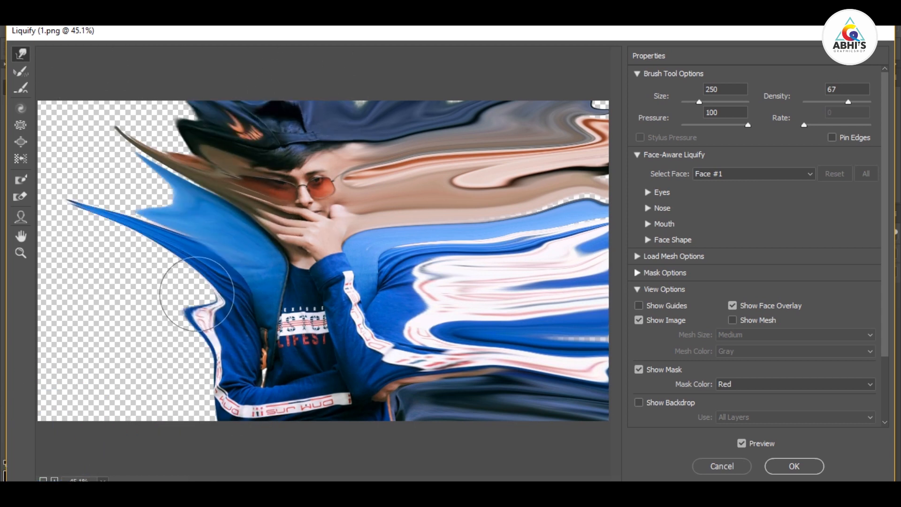
{"action": "mouse_move", "coordinate": [197, 296]}
{"action": "left_mouse_down"}
{"action": "mouse_move", "coordinate": [96, 242]}
{"action": "mouse_move", "coordinate": [84, 258]}
{"action": "left_mouse_up"}
{"action": "left_click_drag", "start_coordinate": [215, 362], "coordinate": [117, 374]}
{"action": "left_click_drag", "start_coordinate": [173, 336], "coordinate": [42, 286]}
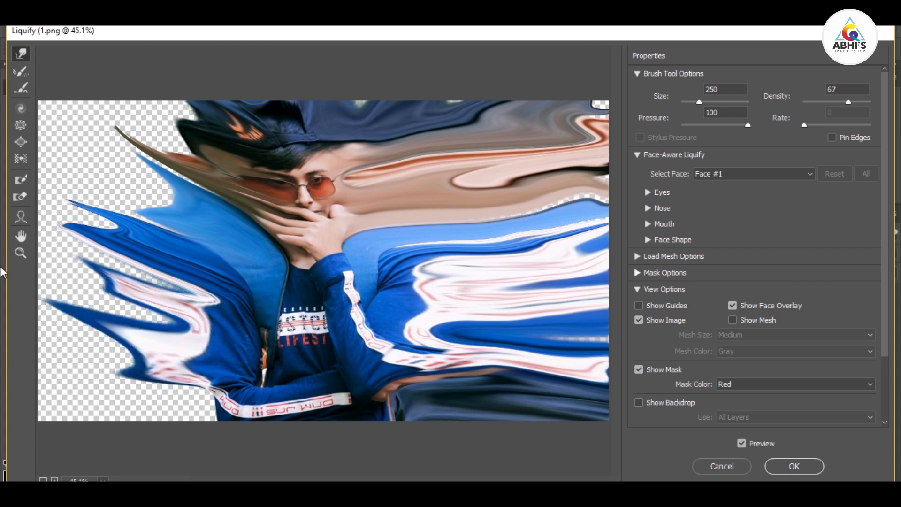
{"action": "mouse_move", "coordinate": [206, 399]}
{"action": "left_mouse_down"}
{"action": "mouse_move", "coordinate": [72, 382]}
{"action": "mouse_move", "coordinate": [32, 406]}
{"action": "left_mouse_up"}
{"action": "left_click_drag", "start_coordinate": [136, 380], "coordinate": [52, 324]}
{"action": "left_click_drag", "start_coordinate": [174, 333], "coordinate": [93, 297]}
{"action": "left_click_drag", "start_coordinate": [188, 290], "coordinate": [59, 256]}
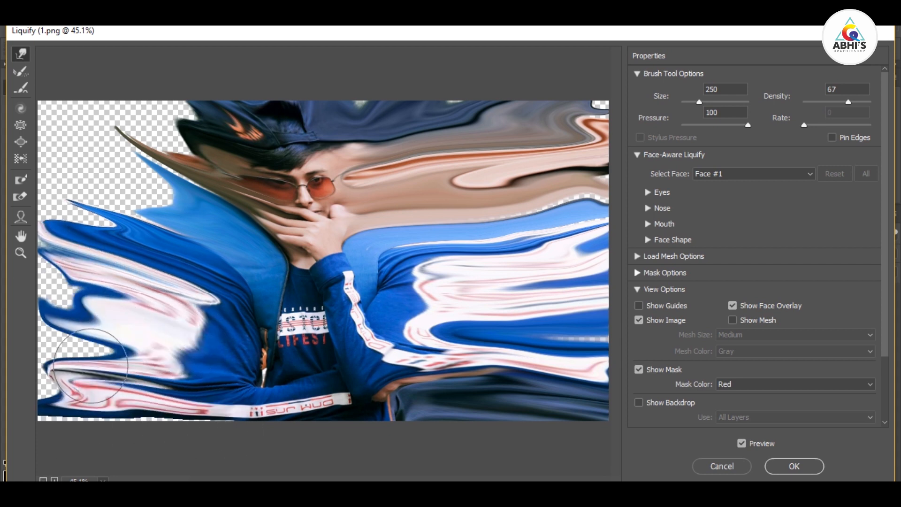
{"action": "left_click_drag", "start_coordinate": [111, 366], "coordinate": [50, 344]}
Step: Stretch the left strap, face and shoulder streaks toward the upper left and apply the Liquify filter
{"action": "mouse_move", "coordinate": [159, 222]}
{"action": "left_mouse_down"}
{"action": "mouse_move", "coordinate": [112, 199]}
{"action": "mouse_move", "coordinate": [130, 163]}
{"action": "left_mouse_up"}
{"action": "left_click_drag", "start_coordinate": [218, 199], "coordinate": [120, 158]}
{"action": "left_click_drag", "start_coordinate": [234, 171], "coordinate": [147, 141]}
{"action": "left_click_drag", "start_coordinate": [183, 143], "coordinate": [132, 103]}
{"action": "left_click_drag", "start_coordinate": [139, 144], "coordinate": [104, 142]}
{"action": "left_click_drag", "start_coordinate": [209, 190], "coordinate": [99, 157]}
{"action": "left_click_drag", "start_coordinate": [164, 254], "coordinate": [90, 219]}
{"action": "left_click", "coordinate": [794, 466]}
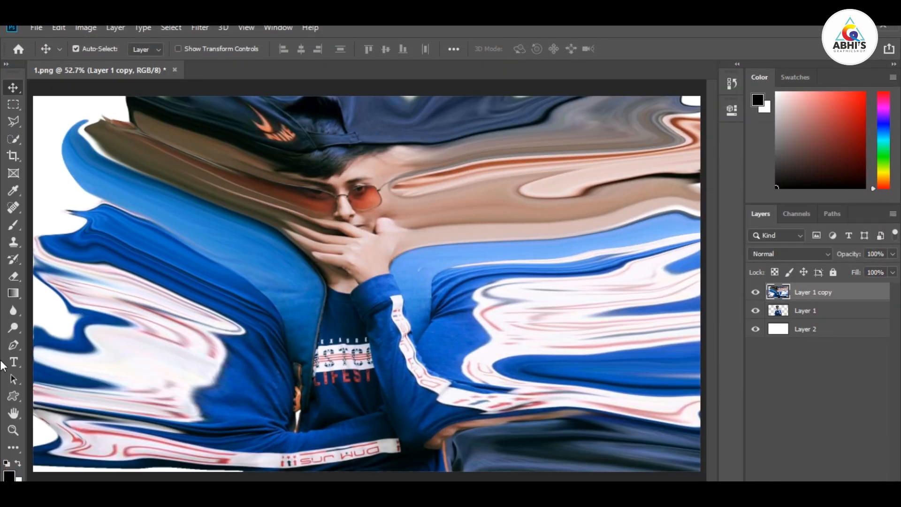
Step: Activate the Brush tool and browse its brush tip presets down to the large splatter tips
{"action": "key", "text": "b"}
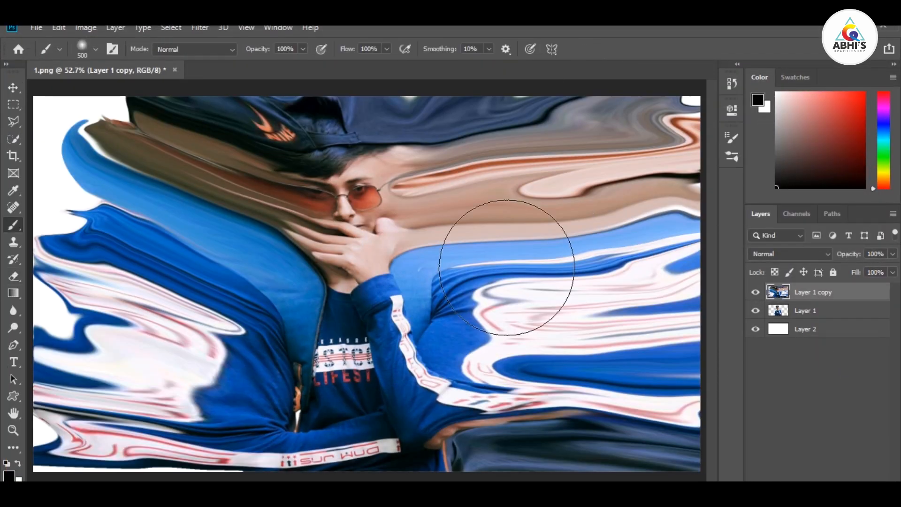
{"action": "key", "text": "F5"}
{"action": "left_click_drag", "start_coordinate": [479, 277], "coordinate": [329, 277]}
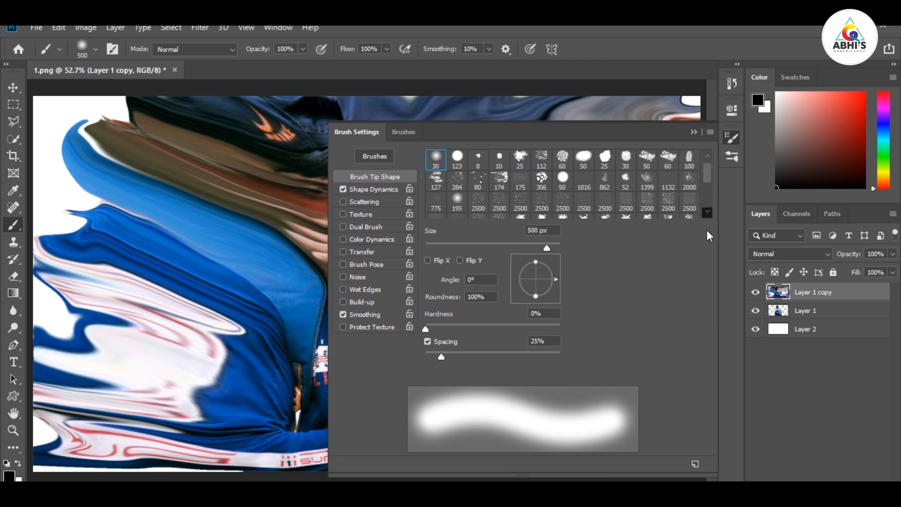
{"action": "scroll", "coordinate": [705, 179], "scroll_direction": "down", "scroll_amount": 5}
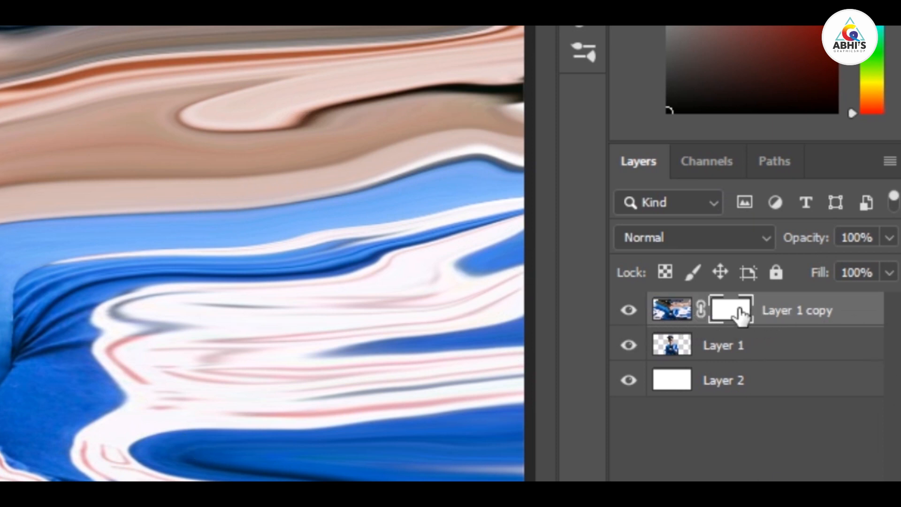
Step: Invert the Layer 1 copy mask to black, add a white mask to Layer 1 and place Layer 1 above the copy
{"action": "key", "text": "ctrl+i"}
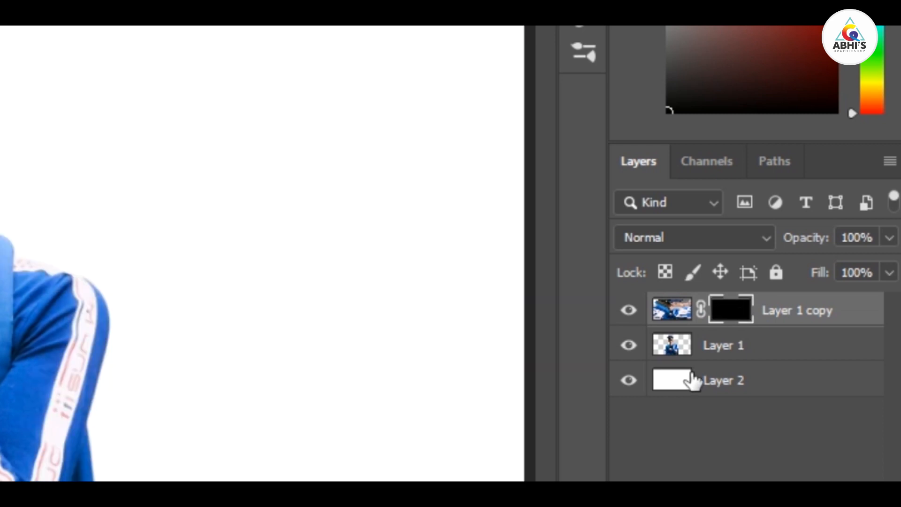
{"action": "left_click", "coordinate": [731, 350]}
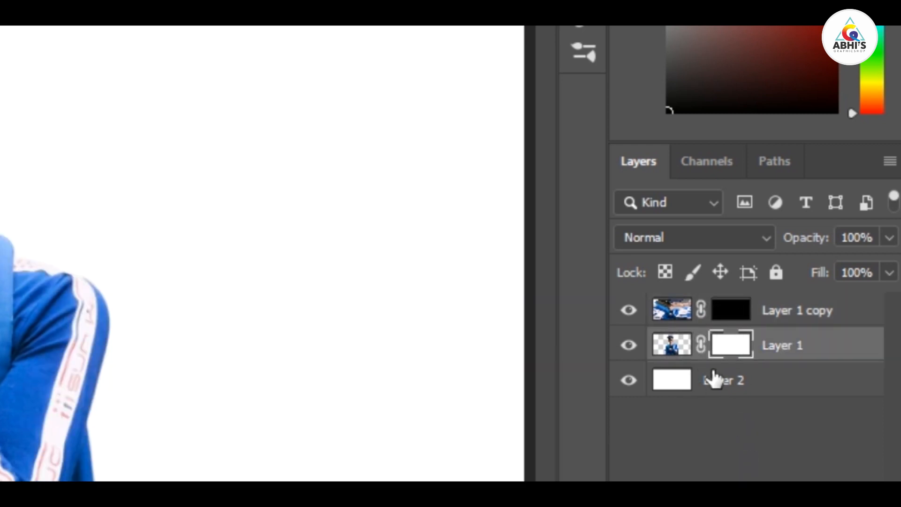
{"action": "left_click_drag", "start_coordinate": [762, 325], "coordinate": [794, 352]}
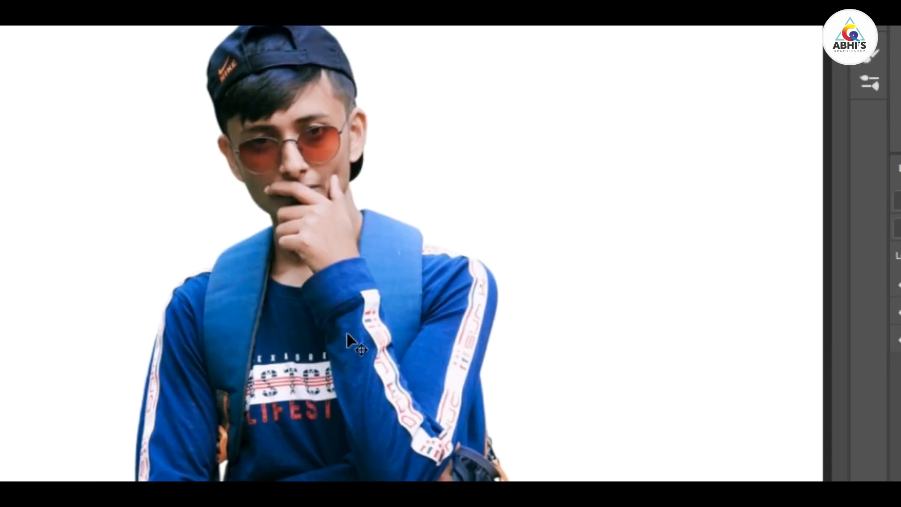
Step: Paint black splatter on the Layer 1 mask along the right side of the cap, face, shoulder and arm
{"action": "left_click_drag", "start_coordinate": [92, 278], "coordinate": [826, 478]}
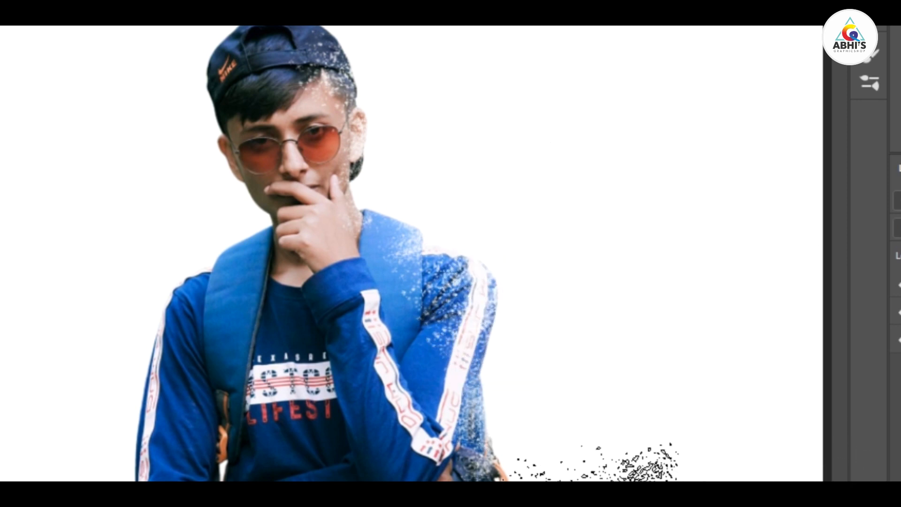
{"action": "left_click_drag", "start_coordinate": [610, 469], "coordinate": [886, 324]}
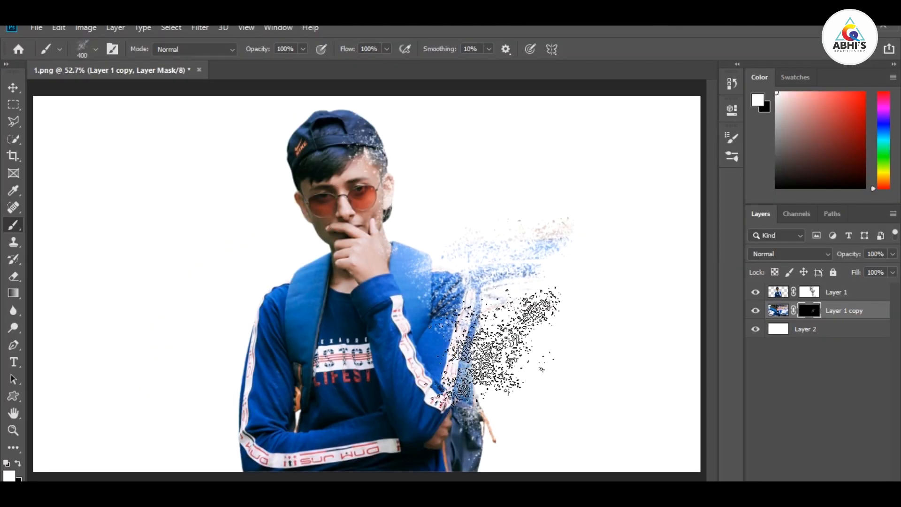
Step: Undo the splatter strokes on the Layer 1 copy mask and unlink that mask from its layer
{"action": "key", "text": "ctrl+z"}
{"action": "key", "text": "ctrl+z"}
{"action": "key", "text": "ctrl+z"}
{"action": "left_click", "coordinate": [793, 310]}
{"action": "left_click", "coordinate": [18, 463]}
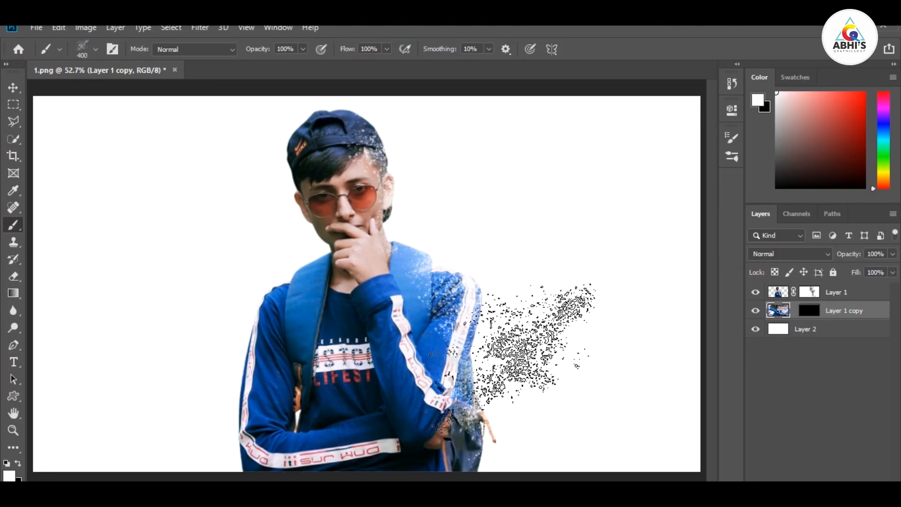
Step: Paint white 400 px splatter dabs on the Layer 1 copy mask beside the right arm and bag, undoing the last two
{"action": "left_click", "coordinate": [809, 310]}
{"action": "left_click", "coordinate": [475, 367]}
{"action": "left_click", "coordinate": [483, 312]}
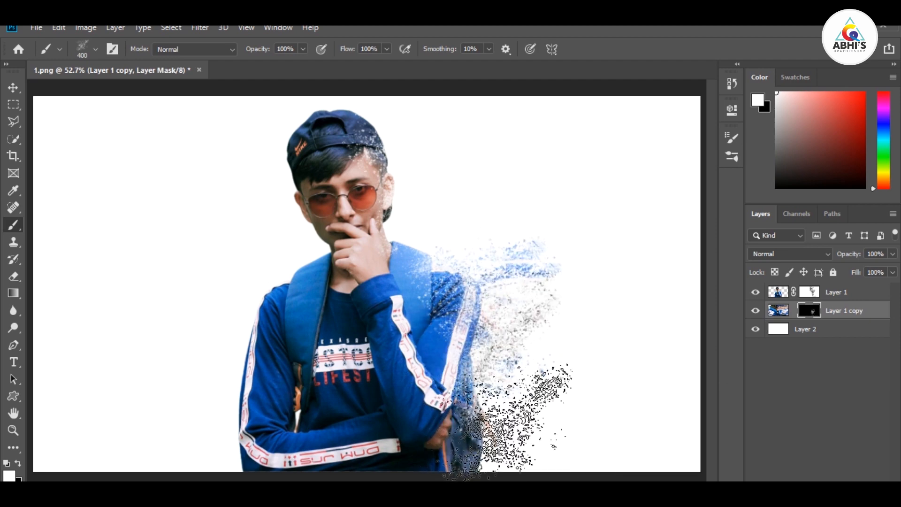
{"action": "left_click", "coordinate": [509, 429]}
{"action": "left_click", "coordinate": [511, 410]}
{"action": "left_click", "coordinate": [590, 350]}
{"action": "key", "text": "ctrl+z"}
{"action": "key", "text": "ctrl+z"}
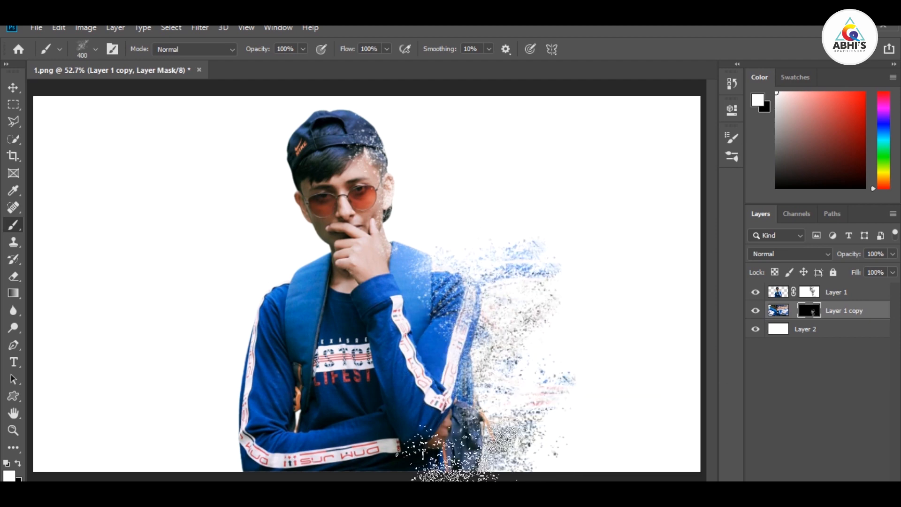
Step: Reduce the brush to 300 px and paint white dabs beside the bag, right arm, face and cap
{"action": "key", "text": "["}
{"action": "left_click", "coordinate": [492, 425]}
{"action": "left_click", "coordinate": [480, 387]}
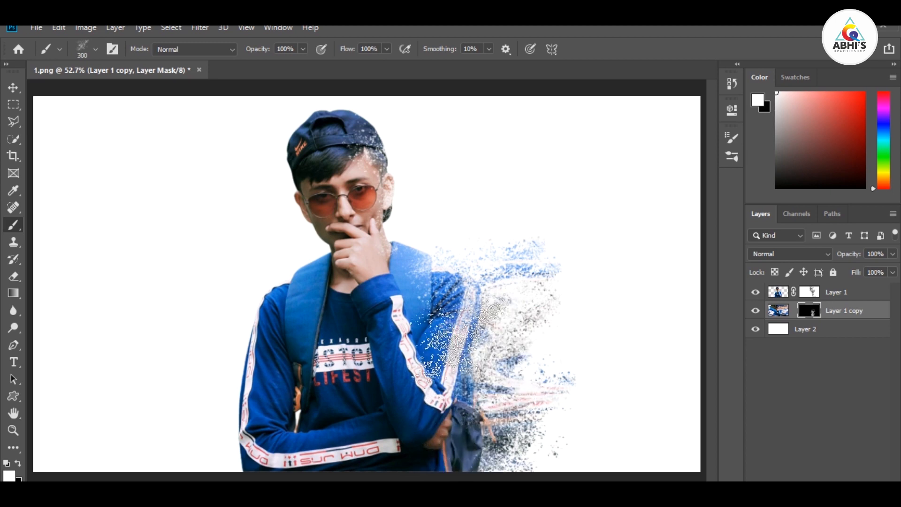
{"action": "left_click", "coordinate": [460, 310]}
{"action": "left_click", "coordinate": [416, 212]}
{"action": "left_click", "coordinate": [405, 158]}
{"action": "left_click", "coordinate": [459, 236]}
{"action": "left_click", "coordinate": [508, 255]}
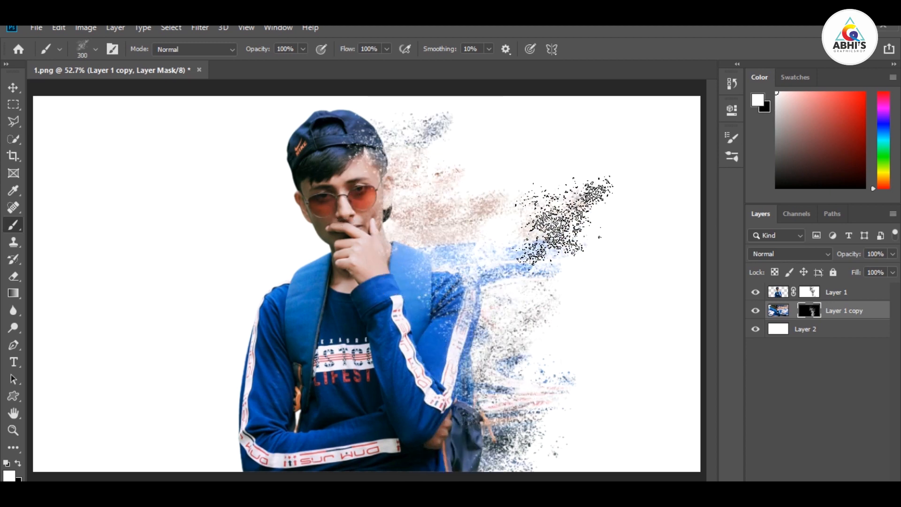
{"action": "left_click", "coordinate": [563, 223]}
Step: Choose a different 2500 px splatter brush tip and reduce its size to 400 px
{"action": "left_click", "coordinate": [95, 48]}
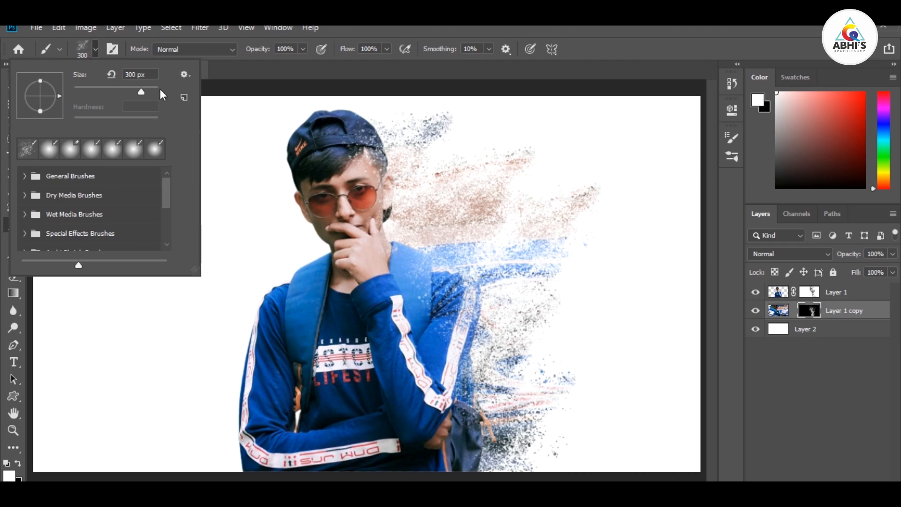
{"action": "left_click", "coordinate": [659, 123]}
{"action": "left_click", "coordinate": [731, 137]}
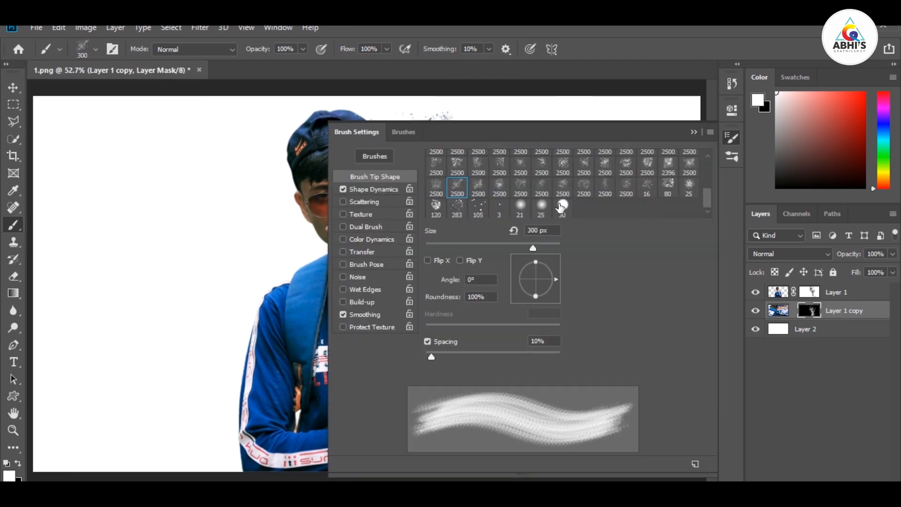
{"action": "left_click", "coordinate": [585, 165]}
{"action": "left_click", "coordinate": [693, 132]}
{"action": "key", "text": "["}
{"action": "key", "text": "["}
{"action": "key", "text": "["}
{"action": "key", "text": "["}
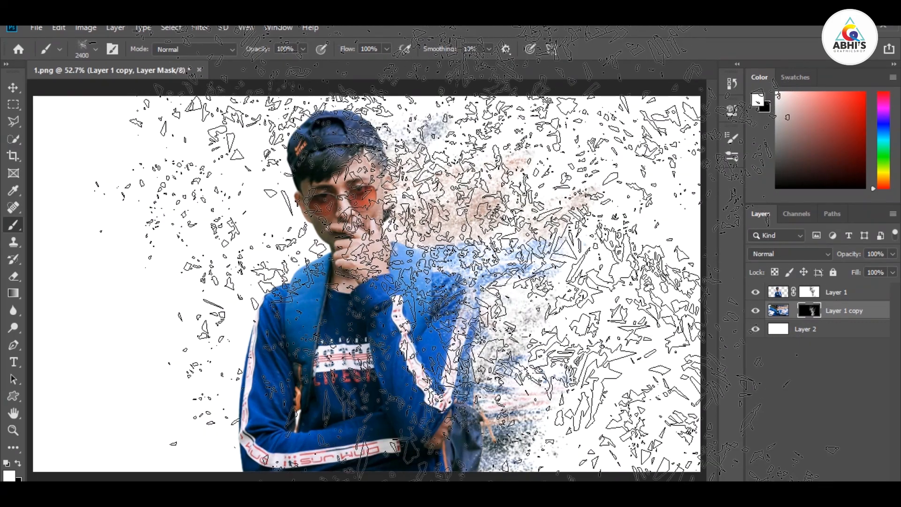
{"action": "key", "text": "bracketleft"}
{"action": "key", "text": "bracketleft"}
{"action": "key", "text": "bracketleft"}
{"action": "key", "text": "bracketleft"}
{"action": "key", "text": "bracketleft"}
{"action": "key", "text": "bracketleft"}
{"action": "key", "text": "bracketleft"}
{"action": "key", "text": "bracketleft"}
{"action": "key", "text": "bracketleft"}
{"action": "key", "text": "bracketleft"}
{"action": "key", "text": "bracketleft"}
{"action": "key", "text": "bracketleft"}
{"action": "key", "text": "bracketleft"}
{"action": "key", "text": "bracketleft"}
{"action": "key", "text": "bracketleft"}
{"action": "key", "text": "bracketleft"}
{"action": "key", "text": "bracketleft"}
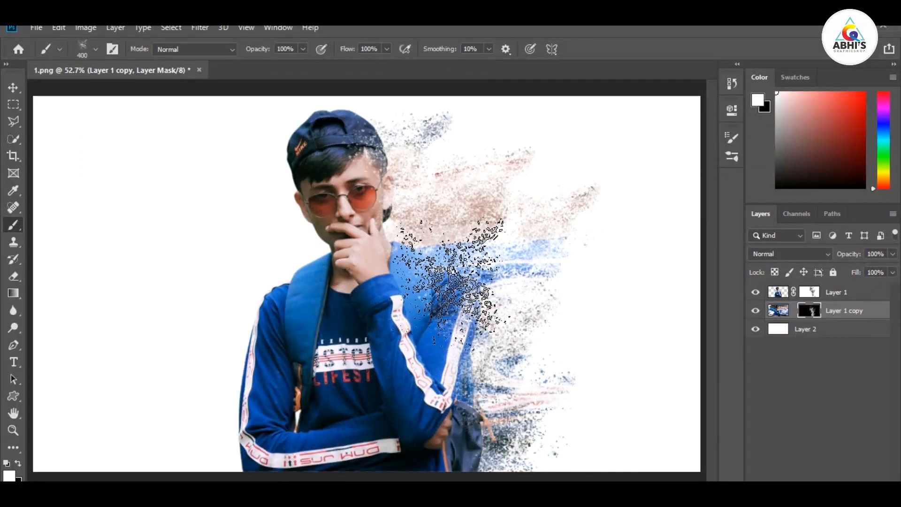
Step: Paint white splatter dabs on the Layer 1 copy mask to extend the fragments right of the arm and bag
{"action": "left_click", "coordinate": [563, 346]}
{"action": "left_click", "coordinate": [568, 314]}
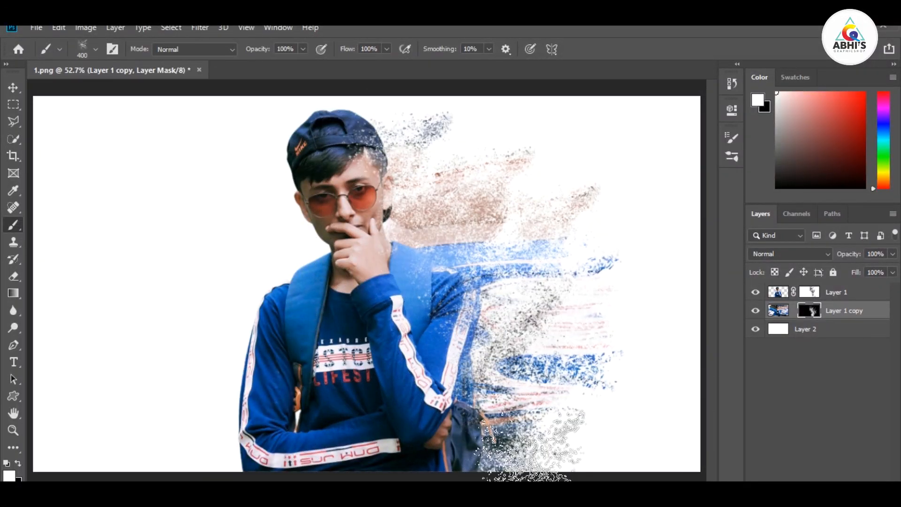
{"action": "left_click", "coordinate": [530, 466]}
{"action": "left_click_drag", "start_coordinate": [458, 345], "coordinate": [474, 282]}
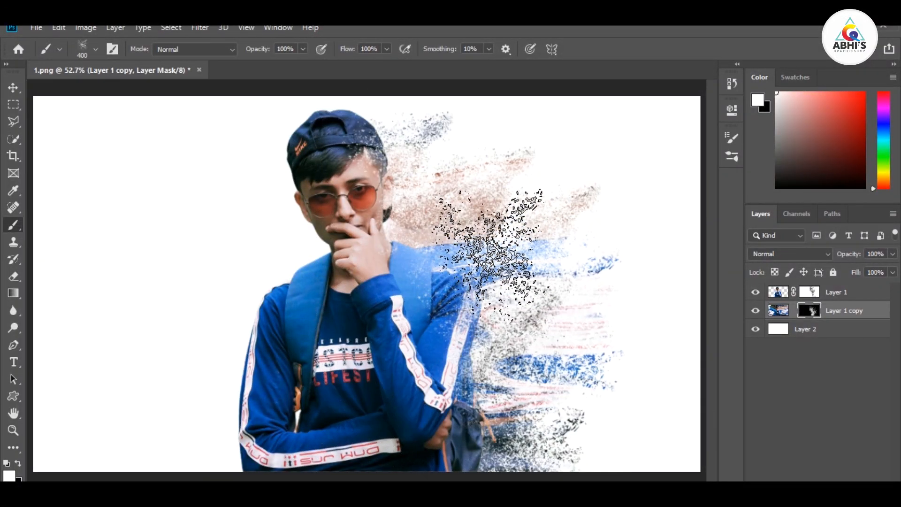
Step: Switch to black and thin out the fragments right of the face and arm with splatter dabs on the mask
{"action": "key", "text": "x"}
{"action": "left_click", "coordinate": [488, 241]}
{"action": "left_click", "coordinate": [433, 241]}
{"action": "left_click", "coordinate": [547, 245]}
{"action": "left_click", "coordinate": [628, 265]}
{"action": "left_click", "coordinate": [514, 310]}
{"action": "left_click", "coordinate": [568, 378]}
{"action": "left_click", "coordinate": [524, 340]}
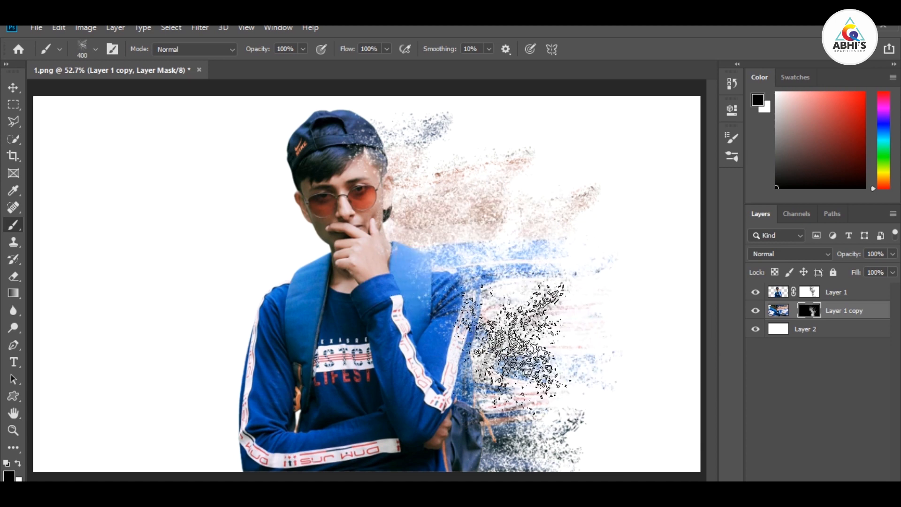
{"action": "left_click", "coordinate": [512, 209]}
{"action": "left_click", "coordinate": [520, 366]}
{"action": "left_click", "coordinate": [511, 373]}
Step: Switch back to white, add a dab beside the right elbow and widen the brush tip's spacing
{"action": "key", "text": "x"}
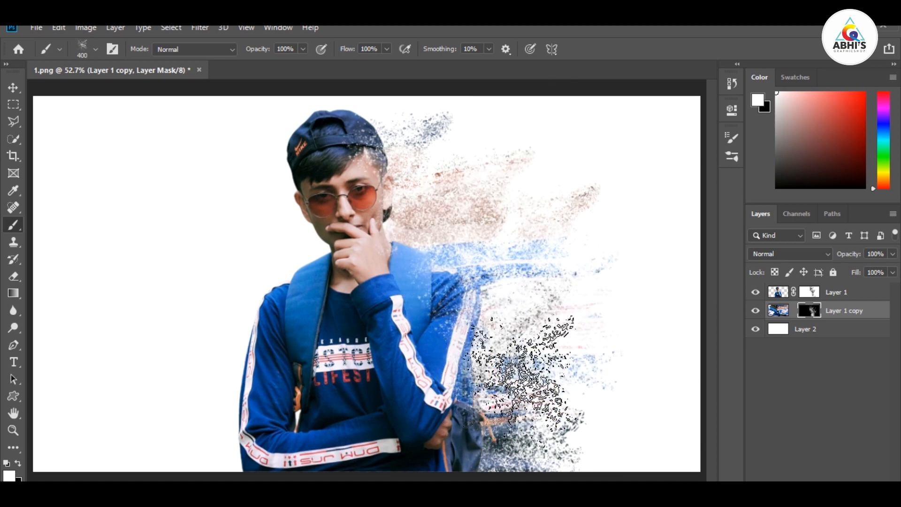
{"action": "left_click", "coordinate": [527, 364]}
{"action": "key", "text": "F5"}
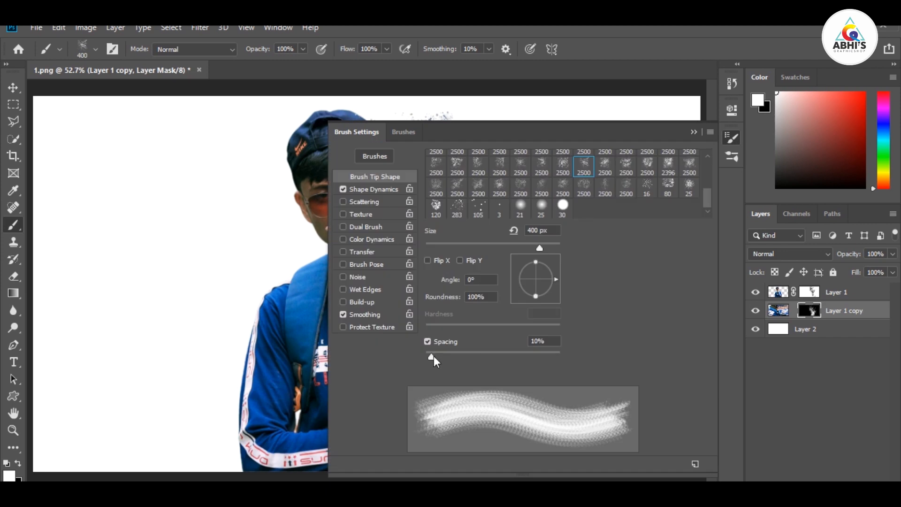
{"action": "left_click_drag", "start_coordinate": [433, 357], "coordinate": [483, 358]}
{"action": "left_click", "coordinate": [695, 132]}
Step: Paint white splatter dabs on the Layer 1 copy mask over the right fragments and around the left arm, shoulder and head
{"action": "left_click", "coordinate": [542, 313]}
{"action": "left_click", "coordinate": [580, 446]}
{"action": "left_click", "coordinate": [479, 208]}
{"action": "left_click", "coordinate": [280, 311]}
{"action": "left_click", "coordinate": [241, 324]}
{"action": "left_click", "coordinate": [250, 420]}
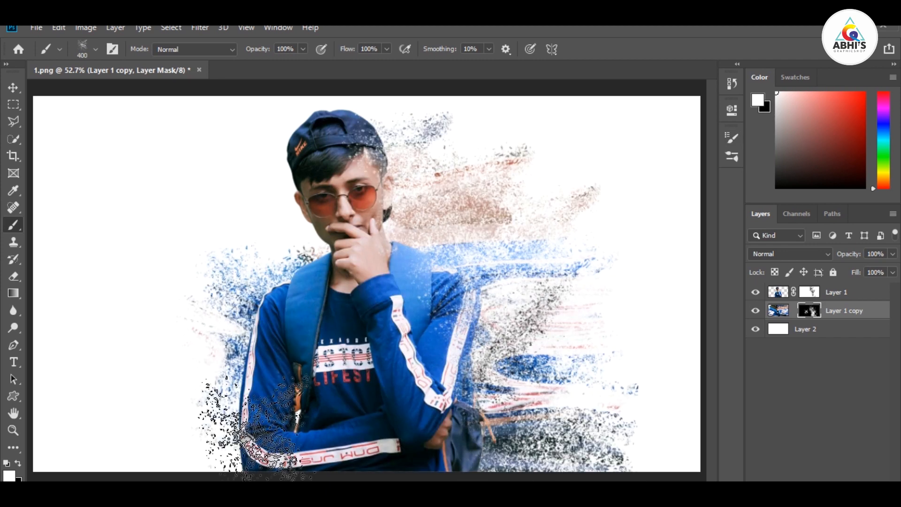
{"action": "left_click", "coordinate": [257, 380]}
{"action": "left_click", "coordinate": [315, 210]}
{"action": "left_click", "coordinate": [317, 142]}
{"action": "left_click", "coordinate": [330, 227]}
Step: Paint black 200 px splatter dabs on the Layer 1 mask along the left arm and shoulder, and select the layer's image
{"action": "left_click", "coordinate": [810, 293]}
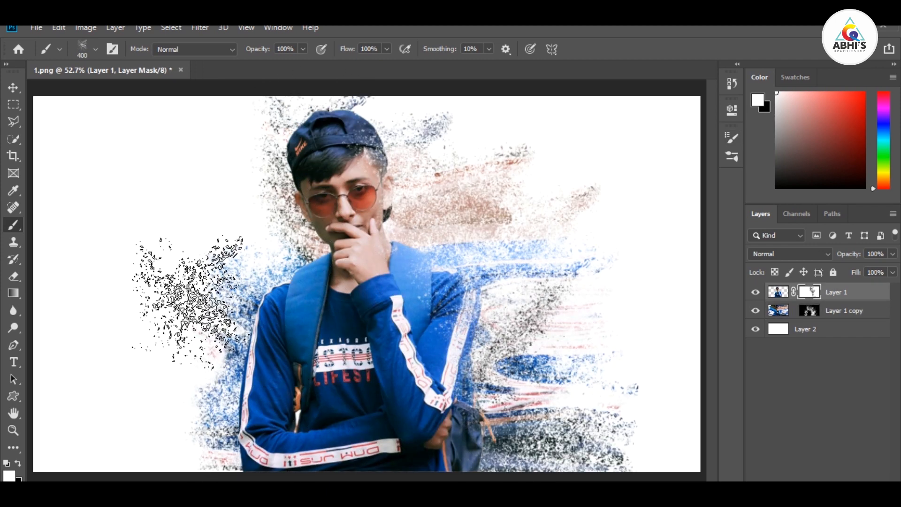
{"action": "key", "text": "x"}
{"action": "key", "text": "bracketleft"}
{"action": "key", "text": "bracketleft"}
{"action": "key", "text": "bracketleft"}
{"action": "left_click", "coordinate": [238, 451]}
{"action": "left_click", "coordinate": [254, 368]}
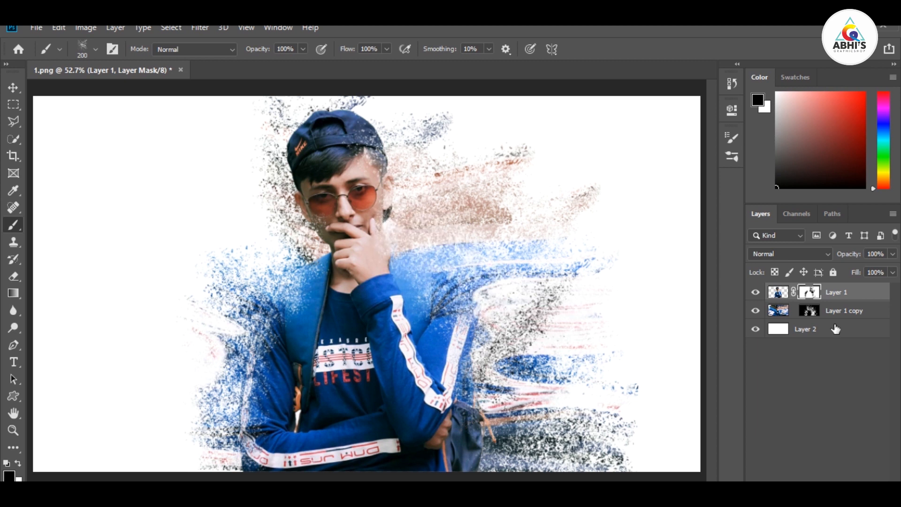
{"action": "left_click", "coordinate": [778, 311]}
{"action": "left_click", "coordinate": [778, 292]}
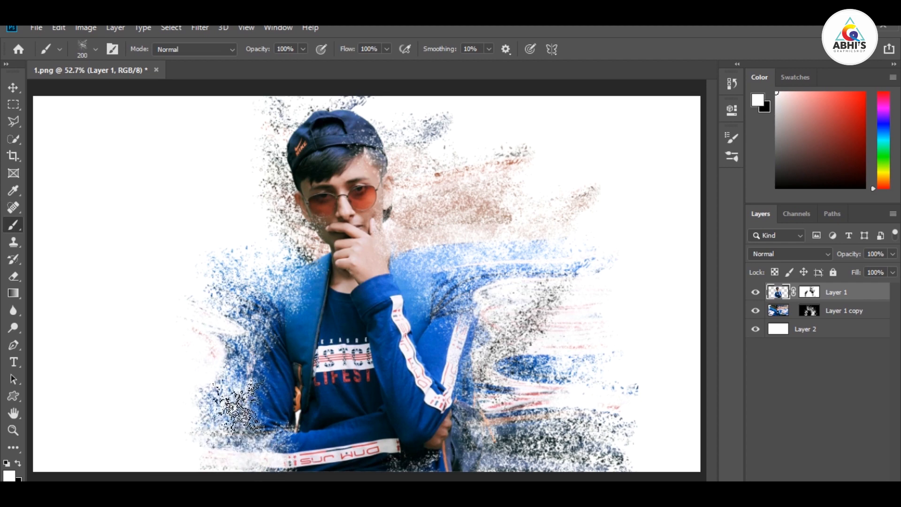
Step: Undo the last two changes and choose a different splatter brush tip for painting on the Layer 1 copy mask
{"action": "key", "text": "ctrl+z"}
{"action": "key", "text": "ctrl+z"}
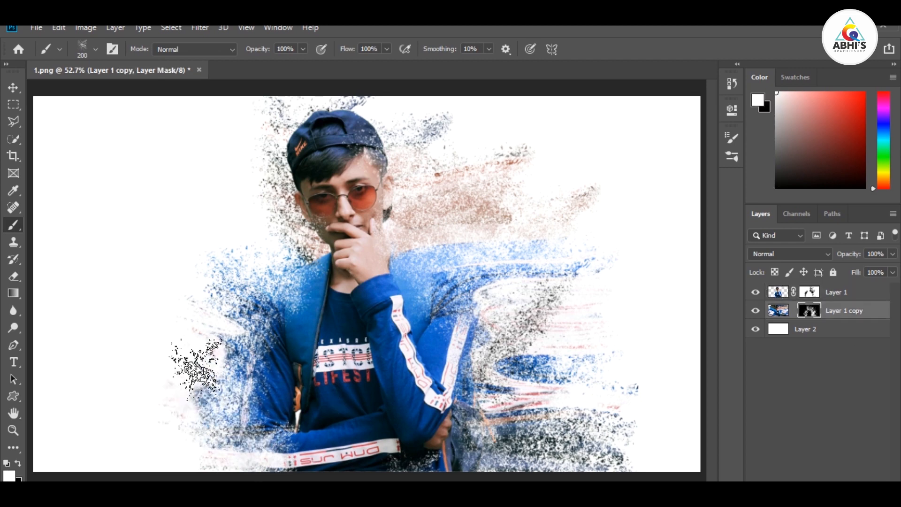
{"action": "left_click", "coordinate": [95, 49]}
{"action": "left_click", "coordinate": [112, 48]}
{"action": "scroll", "coordinate": [625, 173], "scroll_direction": "up", "scroll_amount": 2}
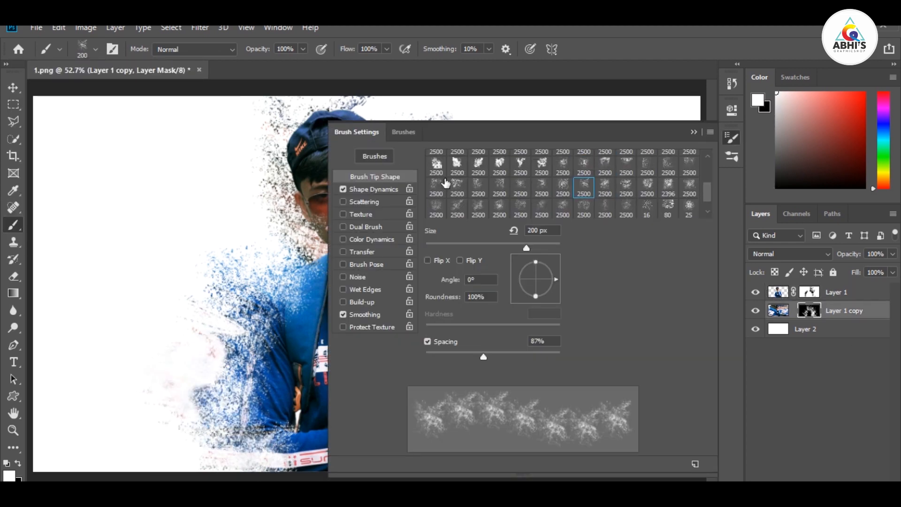
{"action": "left_click", "coordinate": [437, 186]}
{"action": "left_click", "coordinate": [695, 132]}
Step: Paint white splatter at 400 px and 21% opacity on the Layer 1 copy mask around the left shoulder and arm
{"action": "key", "text": "bracketleft"}
{"action": "key", "text": "bracketleft"}
{"action": "key", "text": "bracketleft"}
{"action": "key", "text": "bracketleft"}
{"action": "key", "text": "bracketleft"}
{"action": "key", "text": "bracketleft"}
{"action": "key", "text": "bracketleft"}
{"action": "key", "text": "bracketleft"}
{"action": "key", "text": "bracketleft"}
{"action": "key", "text": "bracketleft"}
{"action": "key", "text": "bracketleft"}
{"action": "key", "text": "bracketleft"}
{"action": "key", "text": "bracketleft"}
{"action": "key", "text": "bracketleft"}
{"action": "key", "text": "bracketleft"}
{"action": "key", "text": "bracketleft"}
{"action": "key", "text": "bracketleft"}
{"action": "key", "text": "bracketleft"}
{"action": "key", "text": "bracketleft"}
{"action": "key", "text": "bracketleft"}
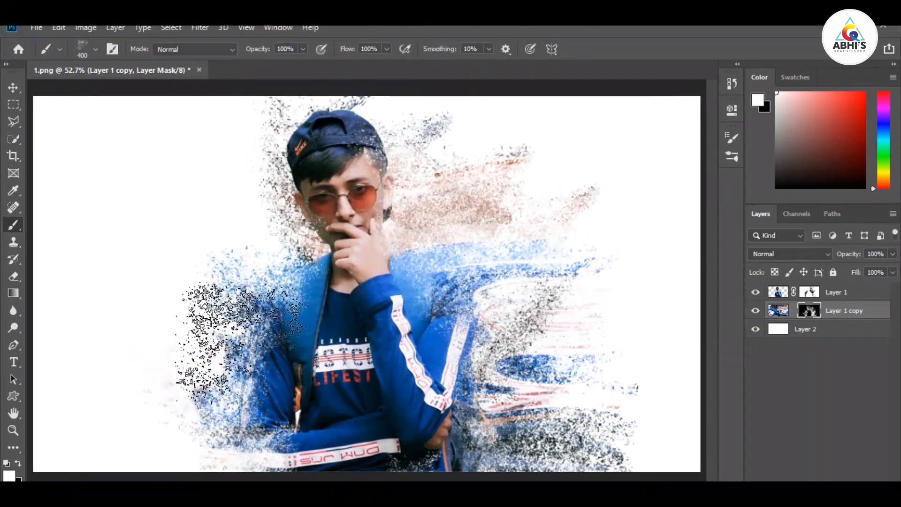
{"action": "key", "text": "4"}
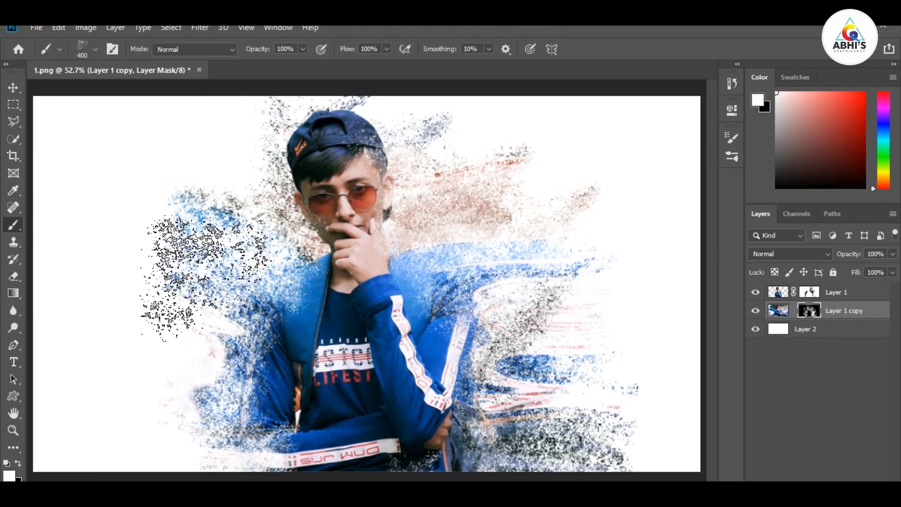
{"action": "key", "text": "2"}
{"action": "key", "text": "1"}
{"action": "mouse_move", "coordinate": [257, 259]}
{"action": "left_mouse_down"}
{"action": "mouse_move", "coordinate": [219, 456]}
{"action": "mouse_move", "coordinate": [213, 415]}
{"action": "left_mouse_up"}
Step: Select the Layer 1 mask and set up black painting with the splatter brush at 100% opacity
{"action": "left_click", "coordinate": [809, 291]}
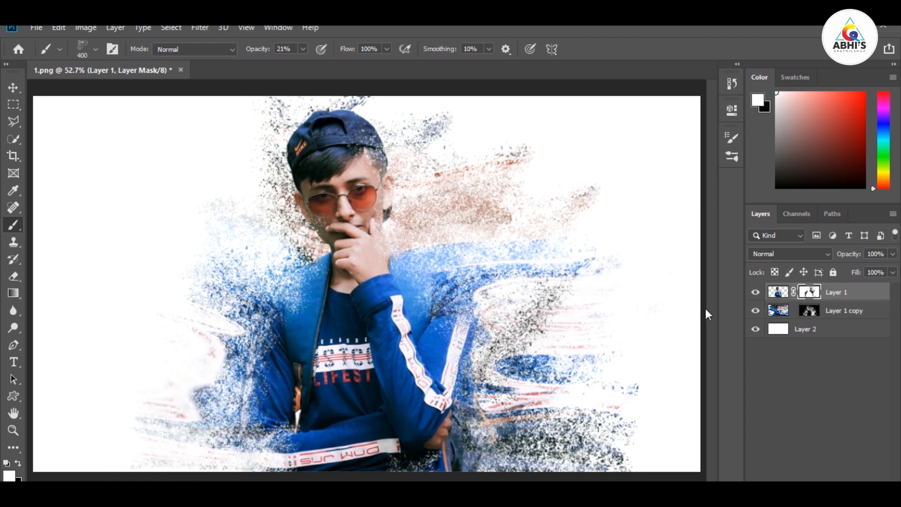
{"action": "key", "text": "x"}
{"action": "key", "text": "0"}
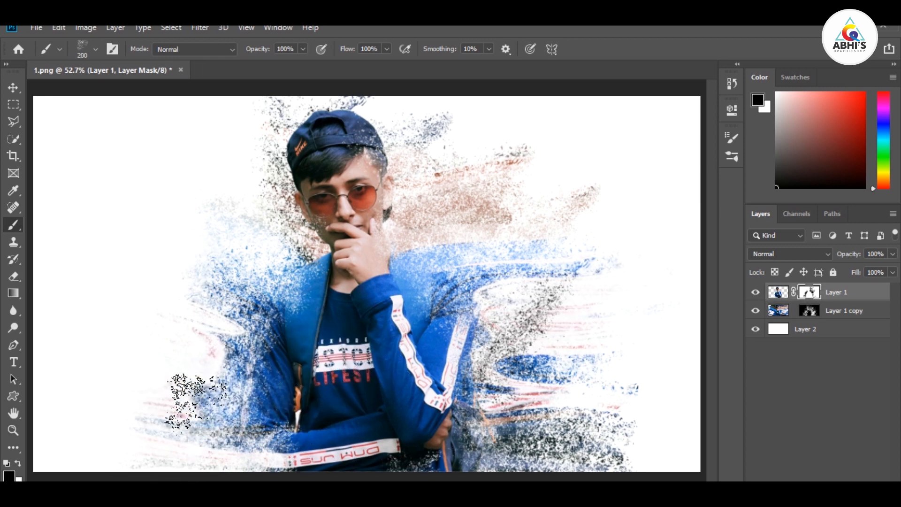
Step: Erase the outer fragments left of the arm on the Layer 1 copy mask with a softened 200 px eraser at 28% opacity
{"action": "key", "text": "e"}
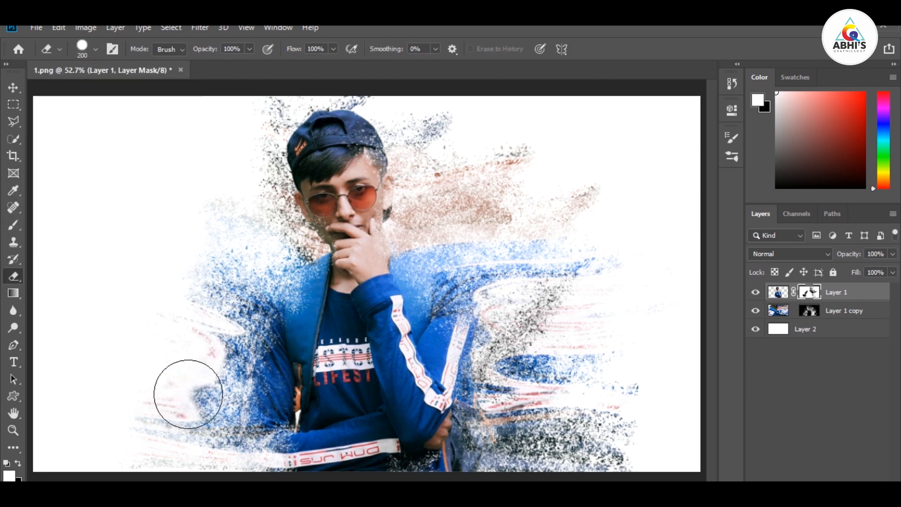
{"action": "left_click", "coordinate": [809, 311]}
{"action": "key", "text": "x"}
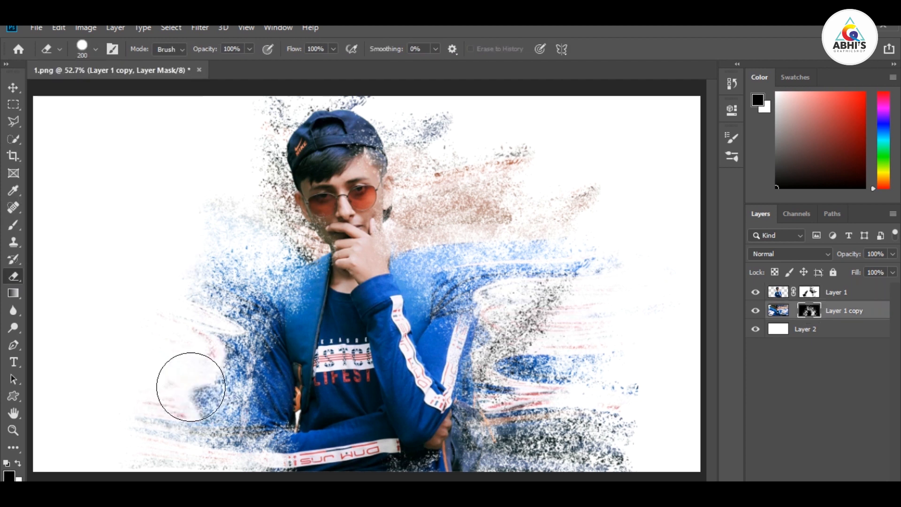
{"action": "left_click", "coordinate": [98, 52]}
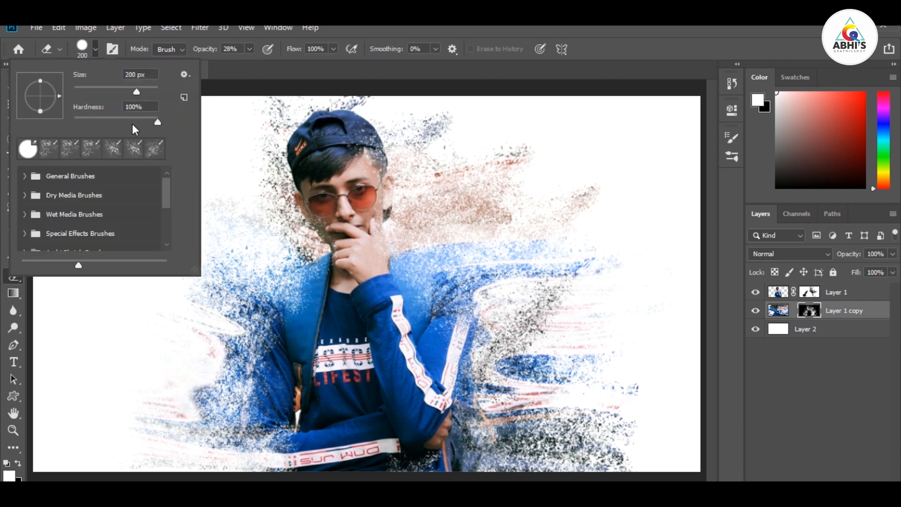
{"action": "left_click_drag", "start_coordinate": [132, 122], "coordinate": [73, 123]}
{"action": "left_click", "coordinate": [193, 398]}
{"action": "left_click_drag", "start_coordinate": [204, 323], "coordinate": [220, 409]}
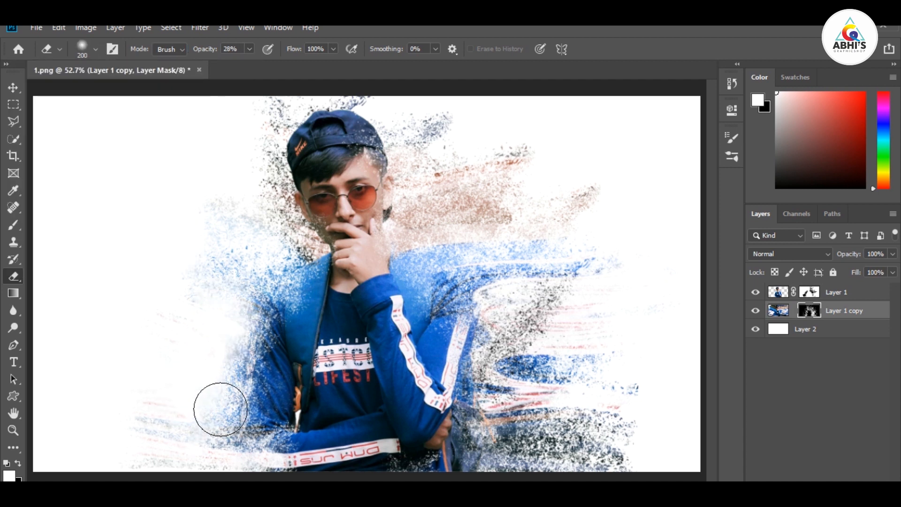
{"action": "left_click_drag", "start_coordinate": [195, 299], "coordinate": [122, 437]}
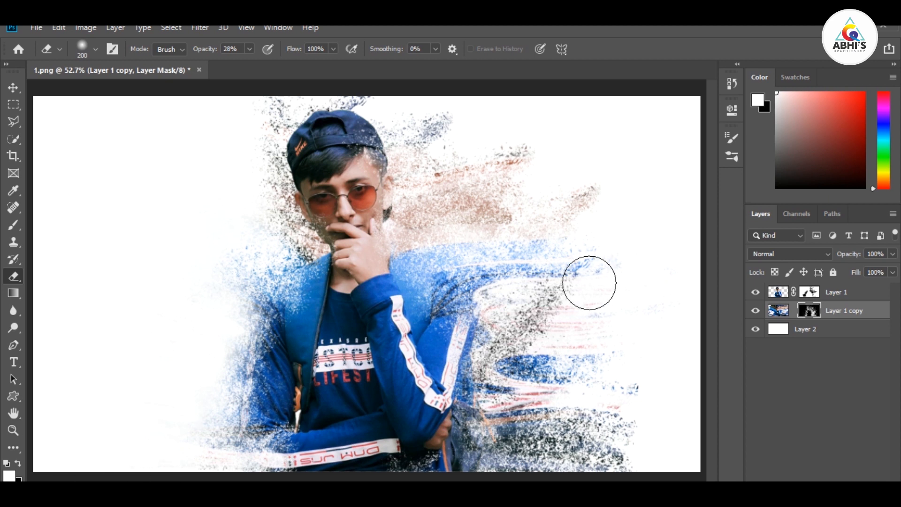
Step: Return to Layer 1 with the 200 px splatter brush and paint dabs over the right arm and fragments
{"action": "left_click", "coordinate": [778, 292]}
{"action": "left_click", "coordinate": [13, 224]}
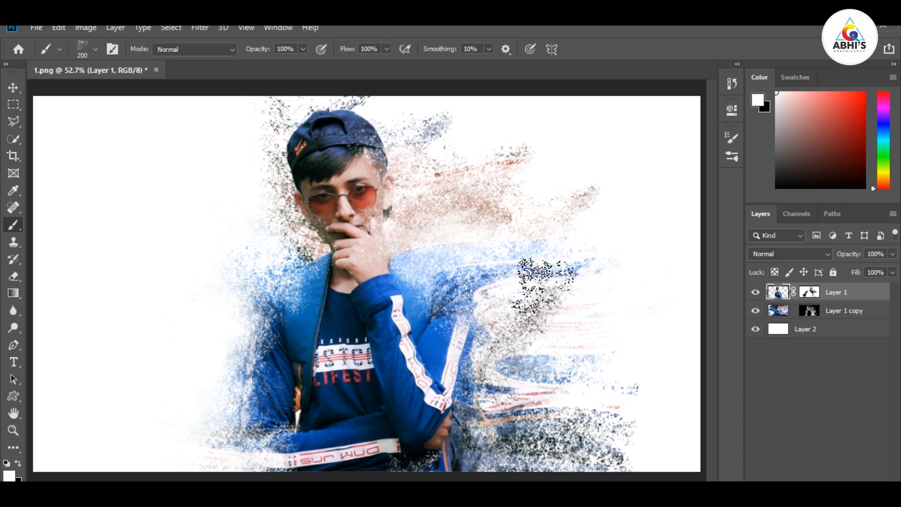
{"action": "mouse_move", "coordinate": [545, 286]}
{"action": "left_mouse_down"}
{"action": "mouse_move", "coordinate": [541, 408]}
{"action": "mouse_move", "coordinate": [474, 392]}
{"action": "left_mouse_up"}
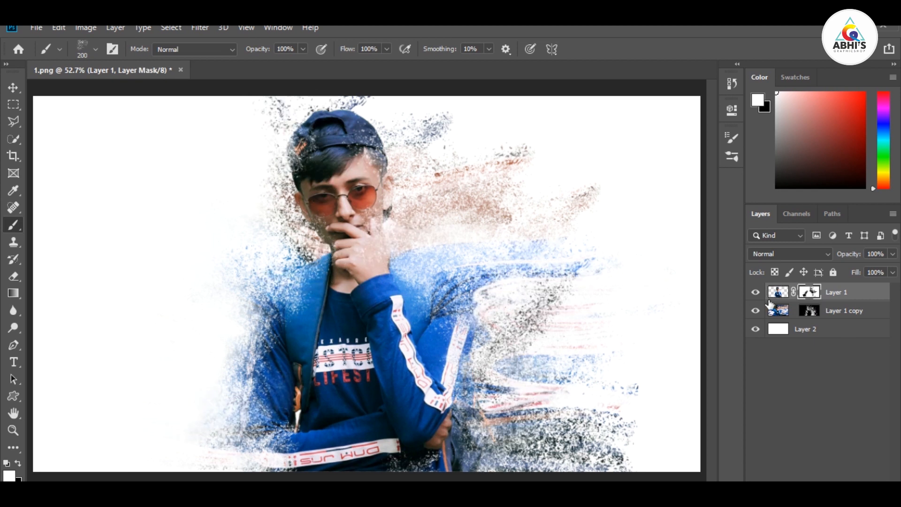
Step: Try cleaning the splatter over the face with a 100 px soft eraser on the Layer 1 copy and Layer 1 masks
{"action": "left_click", "coordinate": [809, 310]}
{"action": "left_click", "coordinate": [96, 50]}
{"action": "key", "text": "e"}
{"action": "left_click", "coordinate": [361, 227]}
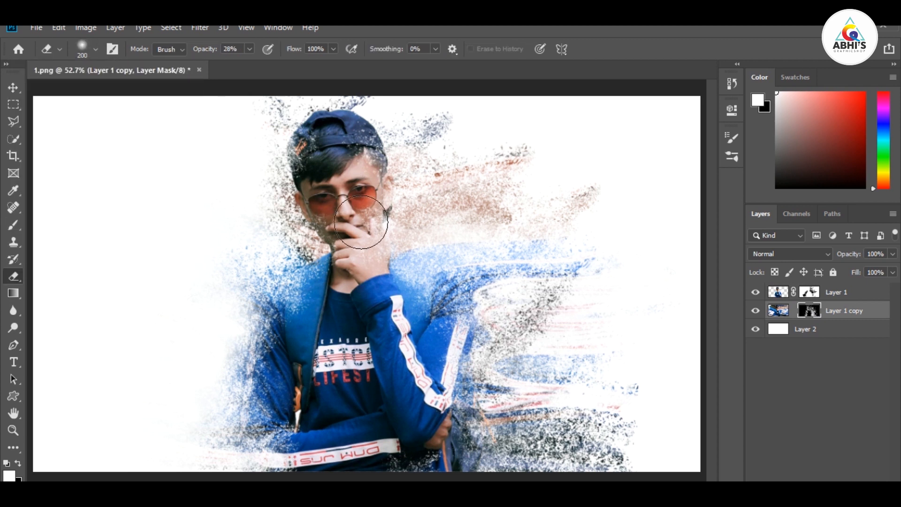
{"action": "key", "text": "bracketleft"}
{"action": "key", "text": "alt+bracketright"}
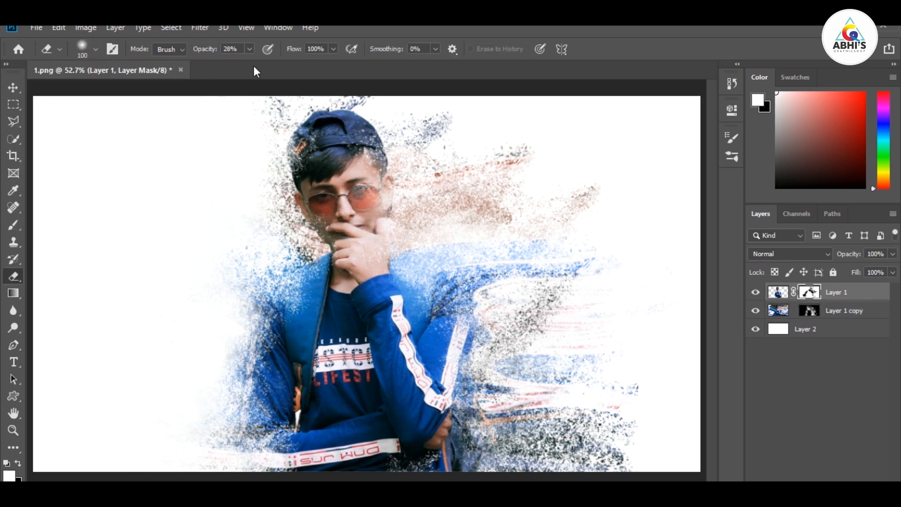
{"action": "key", "text": "alt+bracketleft"}
{"action": "key", "text": "x"}
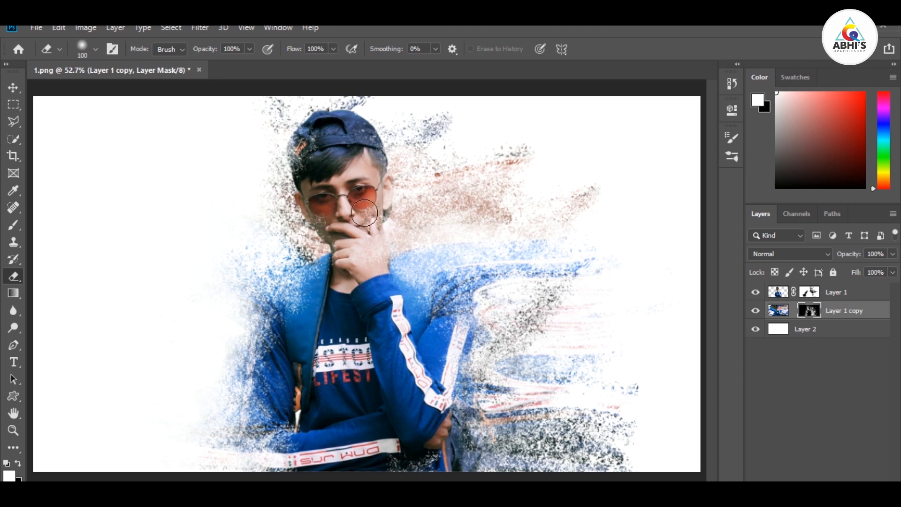
Step: Toggle the visibility of Layer 1 and Layer 1 copy to examine which layer holds the fragments over the face
{"action": "left_click", "coordinate": [756, 310]}
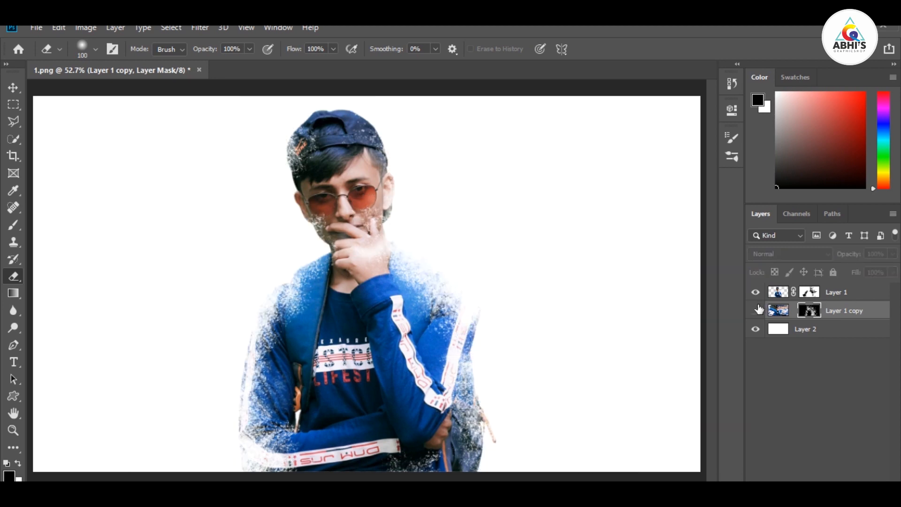
{"action": "left_click", "coordinate": [755, 311]}
{"action": "left_click", "coordinate": [755, 310]}
{"action": "left_click", "coordinate": [756, 293]}
{"action": "left_click", "coordinate": [756, 310]}
{"action": "left_click", "coordinate": [756, 295]}
{"action": "left_click", "coordinate": [755, 311]}
Step: Touch up the mouth and hand on the Layer 1 mask with a 100 px eraser, and show Layer 1 copy again
{"action": "key", "text": "alt+bracketright"}
{"action": "key", "text": "b"}
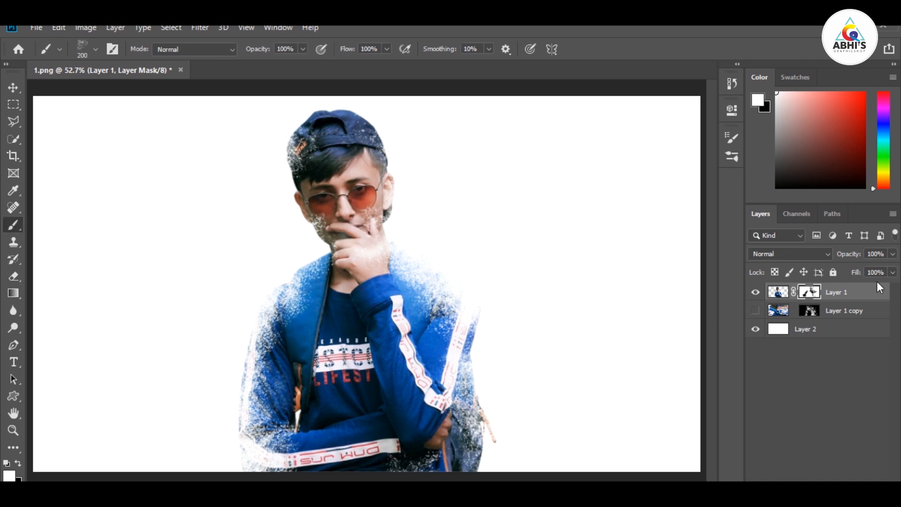
{"action": "left_click", "coordinate": [96, 50]}
{"action": "key", "text": "e"}
{"action": "left_click", "coordinate": [509, 249]}
{"action": "left_click_drag", "start_coordinate": [374, 208], "coordinate": [367, 238]}
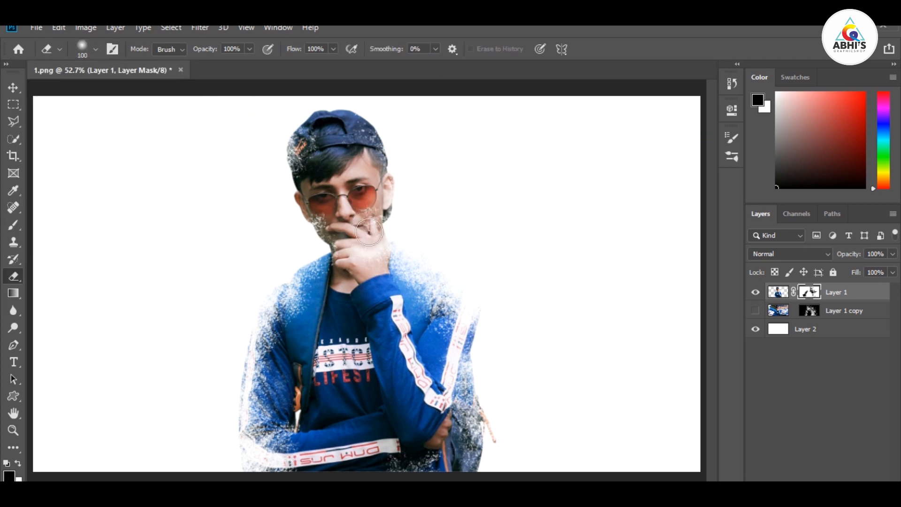
{"action": "left_click", "coordinate": [756, 311]}
{"action": "key", "text": "alt+bracketleft"}
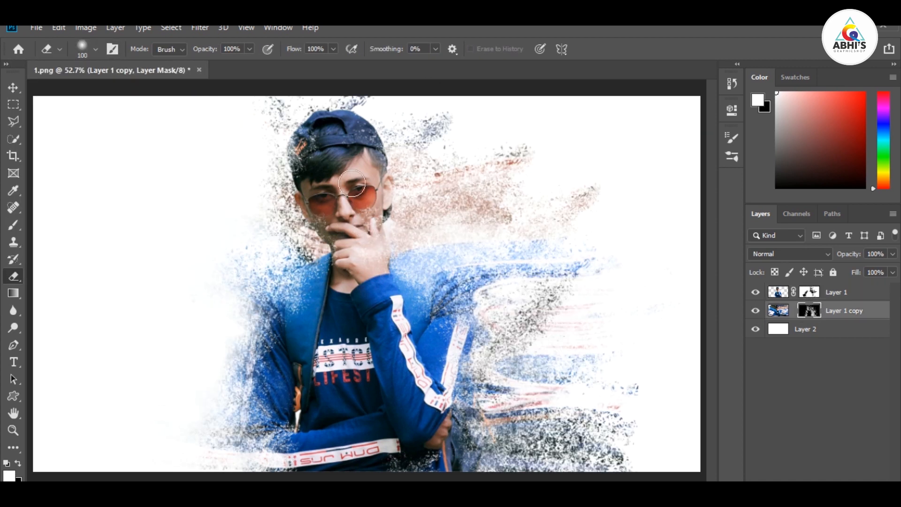
Step: Fill Layer 2 with a white-to-black radial gradient, redrawing it past the canvas edge for a soft light-grey background
{"action": "key", "text": "v"}
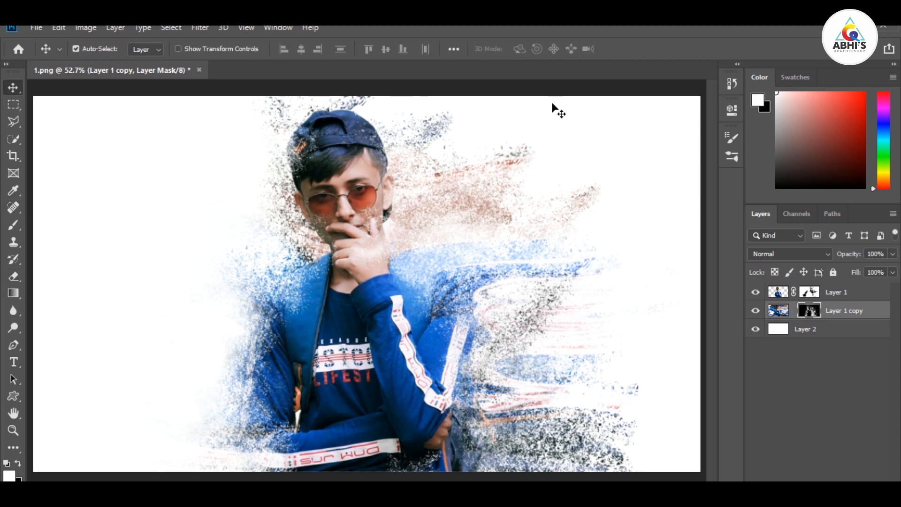
{"action": "left_click", "coordinate": [842, 334]}
{"action": "key", "text": "g"}
{"action": "left_click_drag", "start_coordinate": [319, 281], "coordinate": [681, 450]}
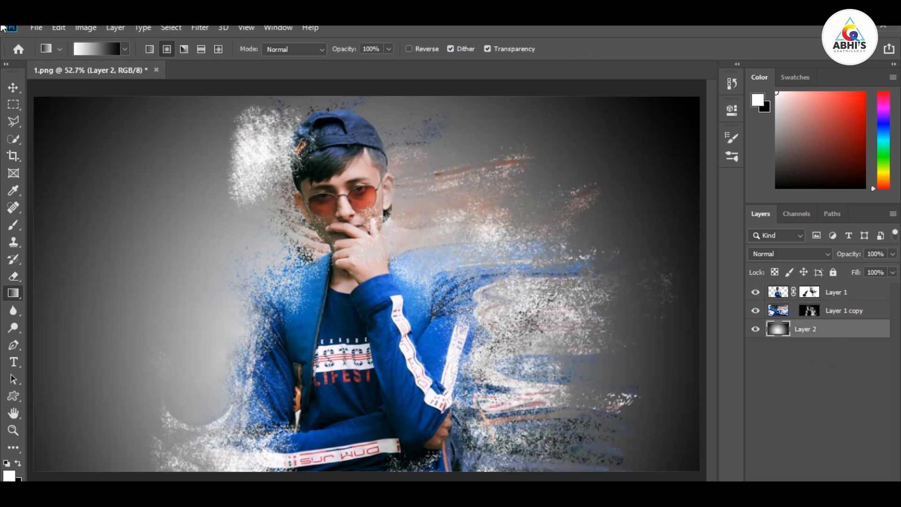
{"action": "key", "text": "ctrl+minus"}
{"action": "key", "text": "ctrl+minus"}
{"action": "key", "text": "ctrl+minus"}
{"action": "key", "text": "ctrl+minus"}
{"action": "left_click_drag", "start_coordinate": [360, 287], "coordinate": [133, 109]}
{"action": "key", "text": "ctrl+0"}
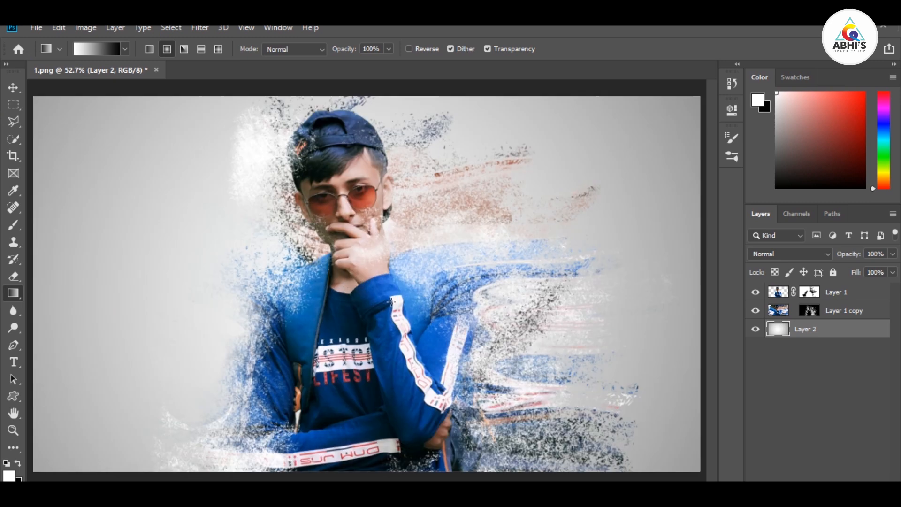
Step: Switch to File Explorer and place b.png through g.png from the resources folder into the portrait document, accepting each placement
{"action": "left_click", "coordinate": [12, 86]}
{"action": "left_click", "coordinate": [398, 496]}
{"action": "left_click", "coordinate": [157, 181]}
{"action": "left_click", "coordinate": [219, 185], "text": "ctrl"}
{"action": "left_click", "coordinate": [577, 181], "text": "ctrl"}
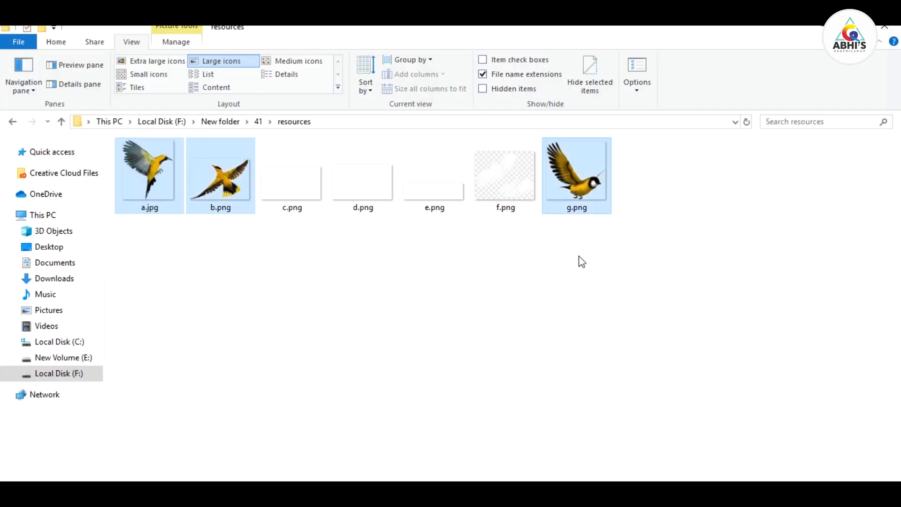
{"action": "left_click_drag", "start_coordinate": [581, 257], "coordinate": [171, 176]}
{"action": "left_click_drag", "start_coordinate": [159, 181], "coordinate": [422, 367]}
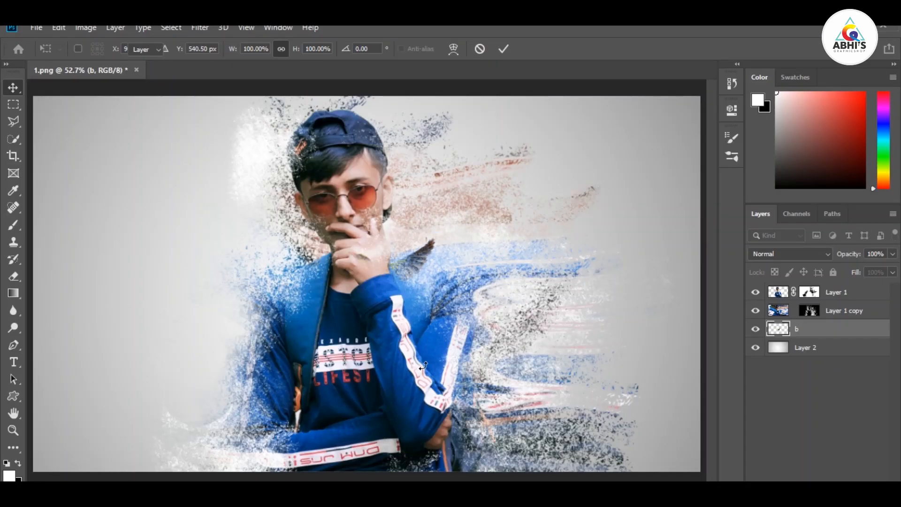
{"action": "key", "text": "Return"}
{"action": "key", "text": "Return"}
{"action": "key", "text": "Return"}
{"action": "key", "text": "Return"}
{"action": "key", "text": "Return"}
{"action": "key", "text": "Return"}
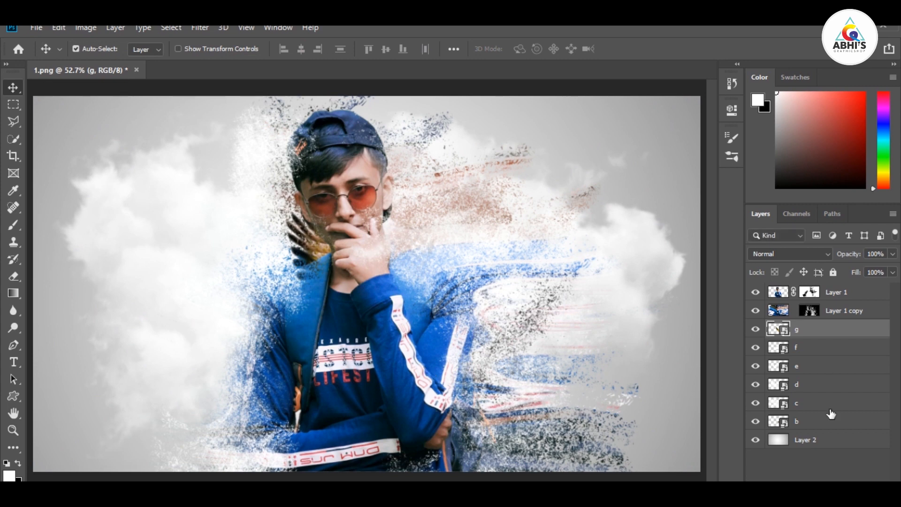
Step: Rasterize layers b through g together and move them above Layer 1
{"action": "left_click", "coordinate": [830, 418]}
{"action": "left_click", "coordinate": [820, 332], "text": "shift"}
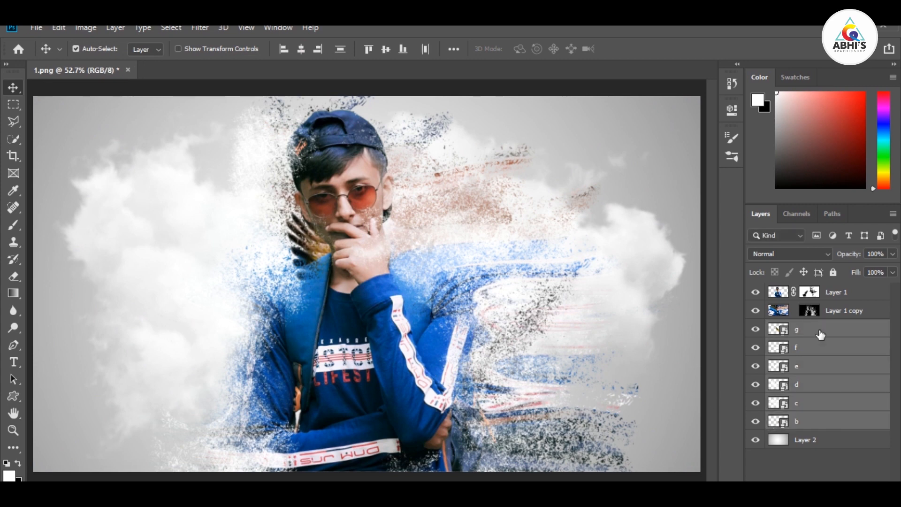
{"action": "right_click", "coordinate": [820, 332]}
{"action": "left_click", "coordinate": [678, 253]}
{"action": "left_click_drag", "start_coordinate": [837, 331], "coordinate": [834, 292]}
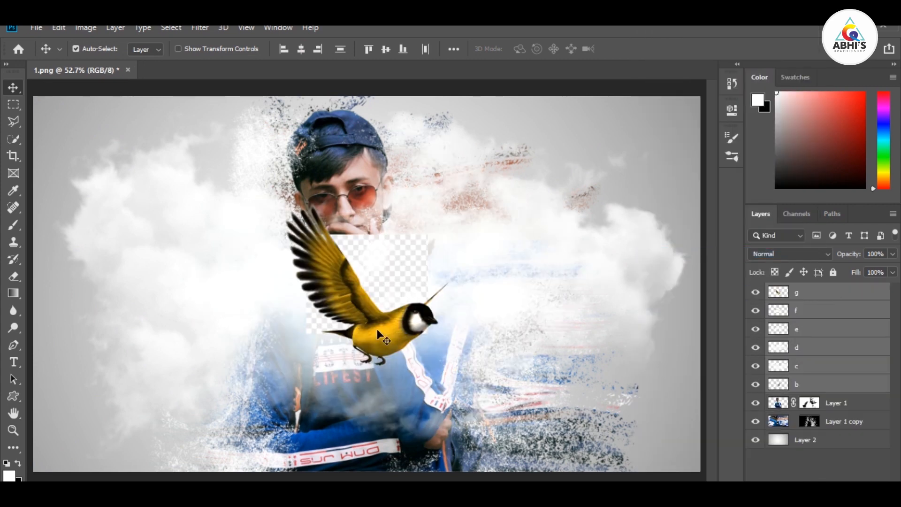
Step: Scale bird g to 48.92%, rotate it -14.23° and place it beside the left arm
{"action": "left_click_drag", "start_coordinate": [376, 322], "coordinate": [266, 370]}
{"action": "left_click", "coordinate": [821, 443]}
{"action": "key", "text": "ctrl+t"}
{"action": "left_click_drag", "start_coordinate": [325, 246], "coordinate": [225, 334]}
{"action": "left_click_drag", "start_coordinate": [232, 397], "coordinate": [254, 367]}
{"action": "key", "text": "Return"}
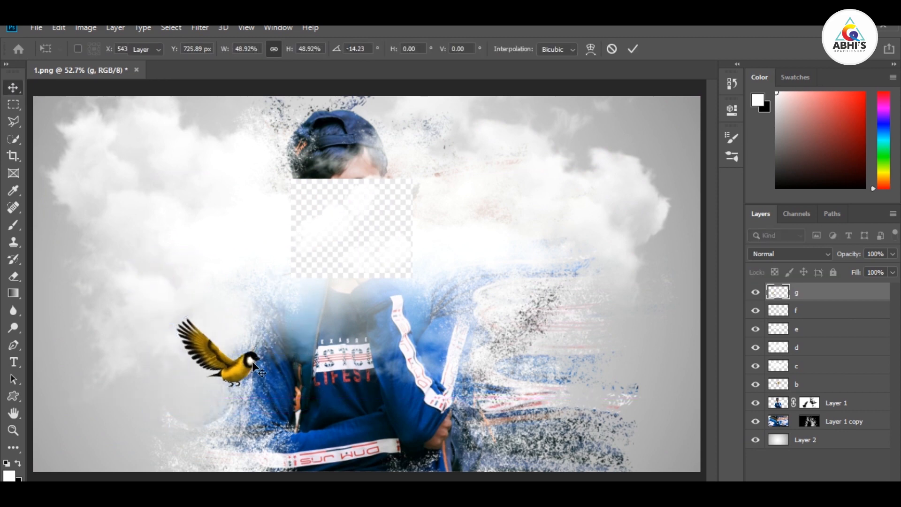
Step: Delete the cloud layer f with the checkerboard pattern and check layer e by toggling its visibility
{"action": "left_click_drag", "start_coordinate": [334, 222], "coordinate": [343, 294]}
{"action": "key", "text": "Delete"}
{"action": "left_click", "coordinate": [756, 311]}
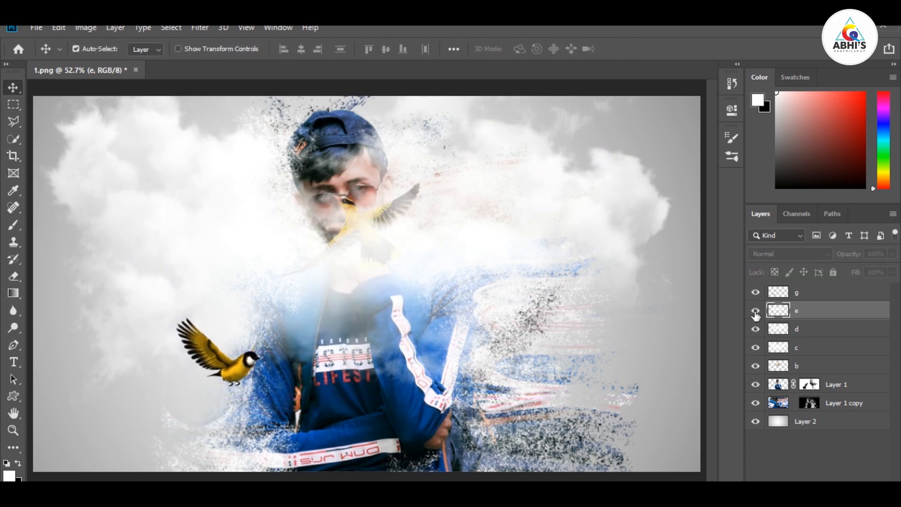
{"action": "left_click", "coordinate": [756, 311]}
Step: Move cloud layers c, d and e beneath Layer 1 copy and place bird b over the right elbow
{"action": "left_click", "coordinate": [813, 351], "text": "shift"}
{"action": "left_click_drag", "start_coordinate": [813, 351], "coordinate": [813, 412]}
{"action": "left_click_drag", "start_coordinate": [357, 244], "coordinate": [469, 367]}
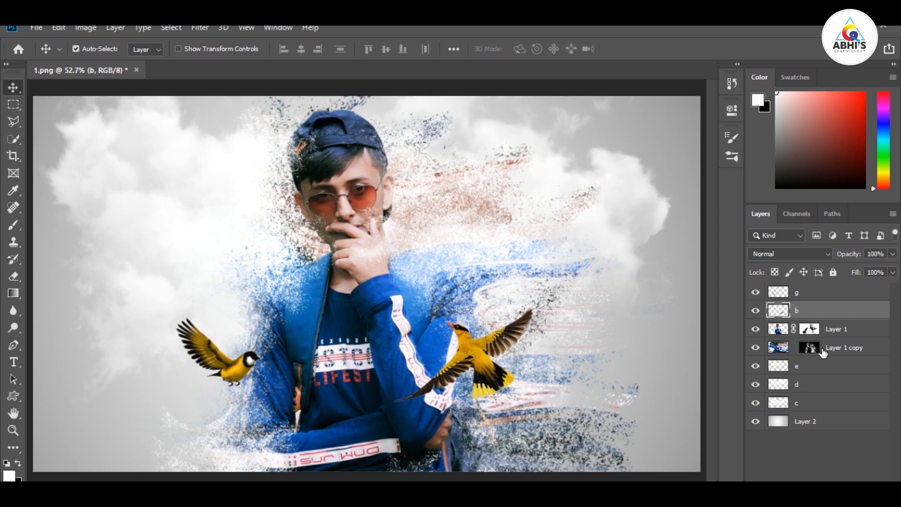
Step: Shrink cloud c, place it under the left bird across the arm, and move its layer above Layer 1
{"action": "left_click_drag", "start_coordinate": [651, 219], "coordinate": [641, 259]}
{"action": "key", "text": "ctrl+t"}
{"action": "left_click_drag", "start_coordinate": [695, 113], "coordinate": [213, 370]}
{"action": "left_click_drag", "start_coordinate": [141, 403], "coordinate": [246, 371]}
{"action": "key", "text": "Return"}
{"action": "left_click_drag", "start_coordinate": [835, 402], "coordinate": [834, 320]}
{"action": "left_click_drag", "start_coordinate": [203, 394], "coordinate": [193, 393]}
Step: Shrink cloud d, place it near the bird at the right elbow, and raise its layer above Layer 1
{"action": "left_click_drag", "start_coordinate": [177, 243], "coordinate": [171, 236]}
{"action": "left_click", "coordinate": [117, 268]}
{"action": "key", "text": "ctrl+t"}
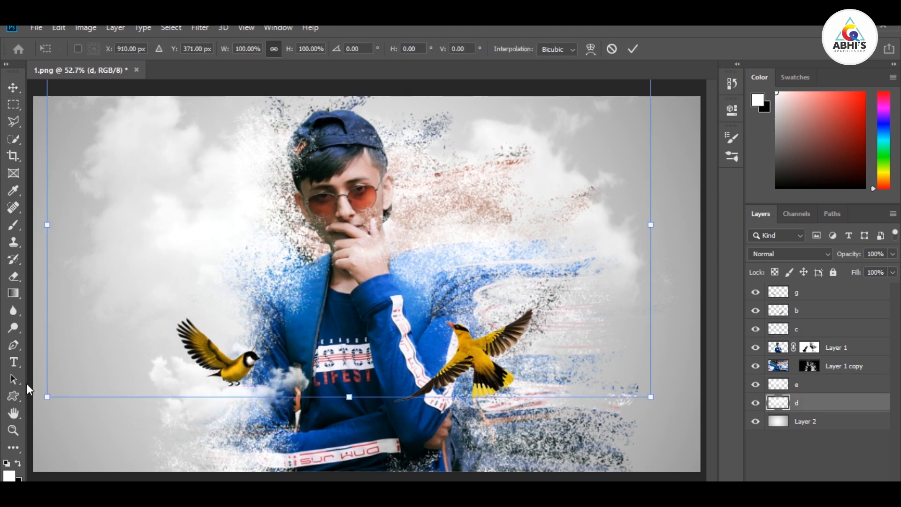
{"action": "left_click_drag", "start_coordinate": [48, 396], "coordinate": [460, 161]}
{"action": "left_click_drag", "start_coordinate": [565, 150], "coordinate": [485, 391]}
{"action": "key", "text": "Return"}
Step: Reposition and enlarge cloud e so it spreads behind the portrait on both sides, and dismiss the error dialog
{"action": "left_click_drag", "start_coordinate": [178, 228], "coordinate": [559, 225]}
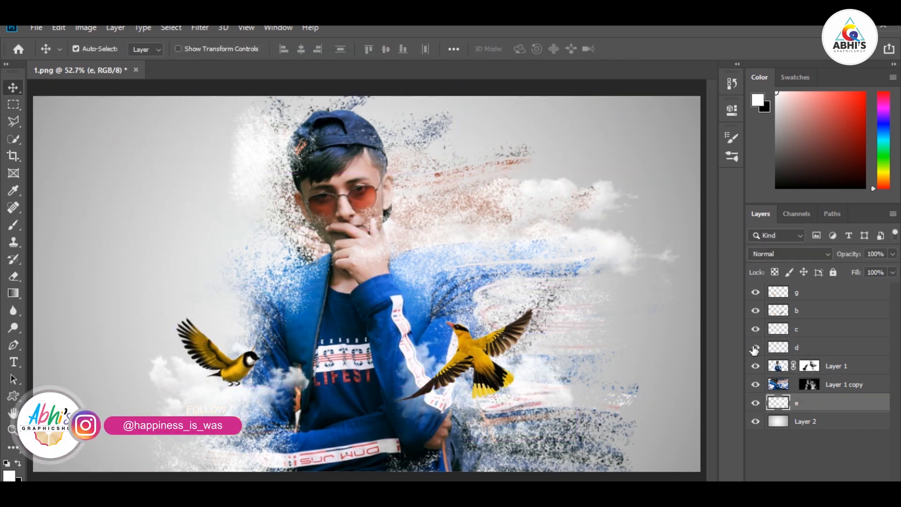
{"action": "left_click_drag", "start_coordinate": [595, 249], "coordinate": [447, 243]}
{"action": "key", "text": "ctrl+t"}
{"action": "left_click_drag", "start_coordinate": [525, 173], "coordinate": [705, 121]}
{"action": "left_click_drag", "start_coordinate": [647, 176], "coordinate": [601, 196]}
{"action": "key", "text": "Return"}
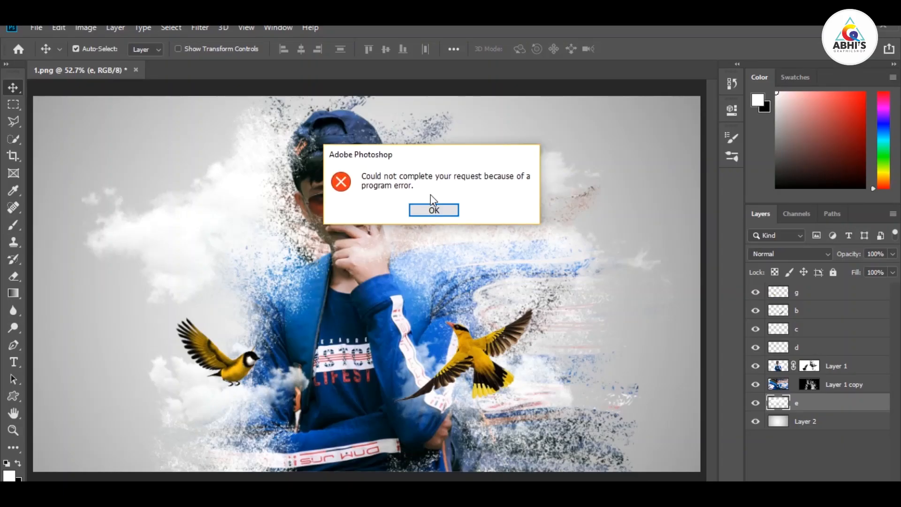
{"action": "left_click", "coordinate": [429, 208]}
Step: Move bird b further right of the elbow and fine-tune its transform
{"action": "left_click_drag", "start_coordinate": [469, 328], "coordinate": [510, 319]}
{"action": "key", "text": "ctrl+t"}
{"action": "left_click_drag", "start_coordinate": [466, 357], "coordinate": [460, 363]}
{"action": "key", "text": "Return"}
Step: Move bird g up beside the left shoulder, scale it down, and nudge the placed elements into position
{"action": "left_click_drag", "start_coordinate": [239, 363], "coordinate": [261, 246]}
{"action": "key", "text": "ctrl+t"}
{"action": "left_click_drag", "start_coordinate": [313, 261], "coordinate": [271, 246]}
{"action": "key", "text": "Return"}
{"action": "left_click_drag", "start_coordinate": [454, 366], "coordinate": [460, 367]}
{"action": "left_click_drag", "start_coordinate": [264, 246], "coordinate": [258, 245]}
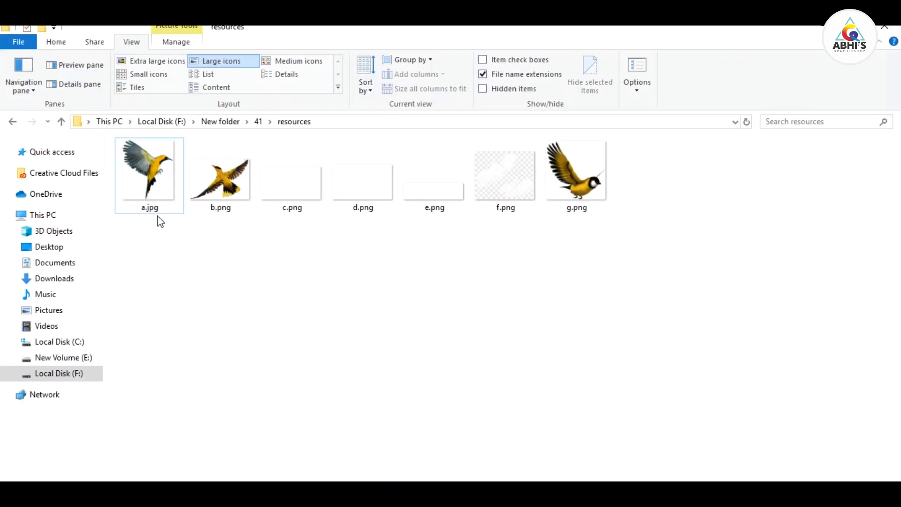
Step: Try to bring a.jpg from the resources folder into the composition
{"action": "left_click_drag", "start_coordinate": [156, 215], "coordinate": [432, 430]}
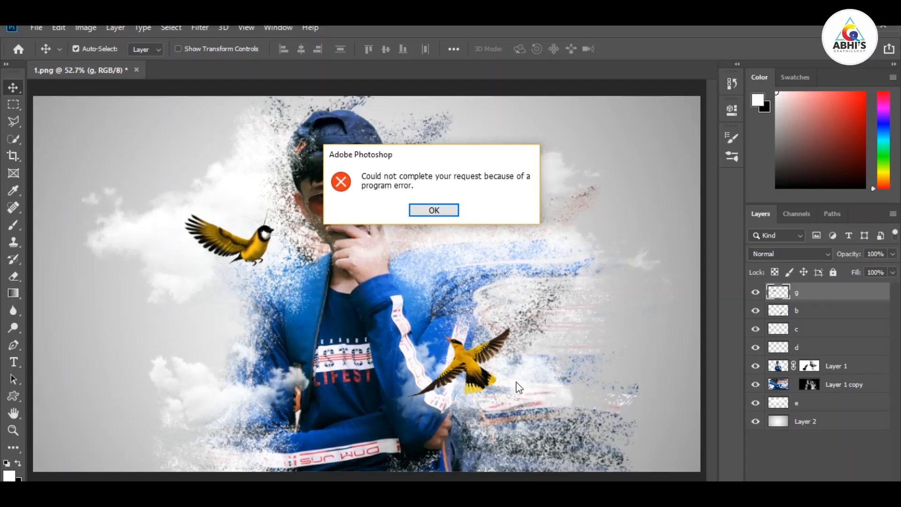
{"action": "left_click", "coordinate": [430, 209]}
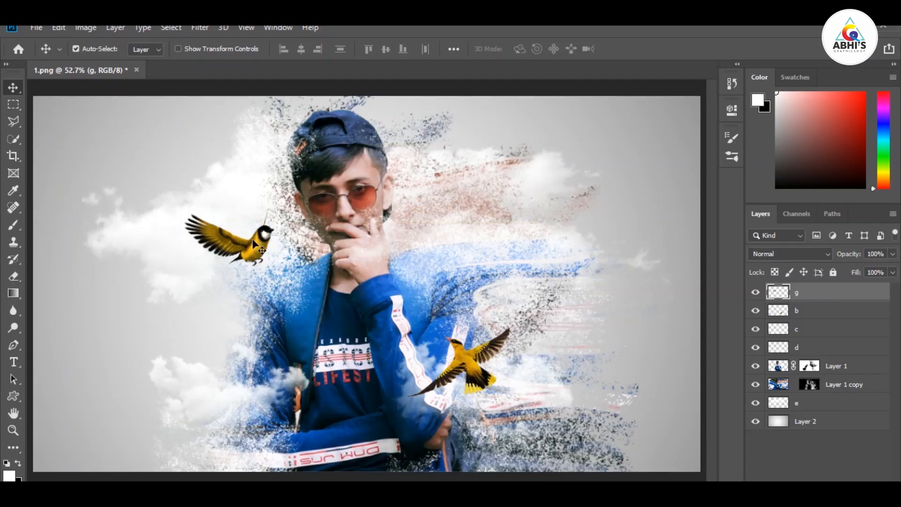
Step: Duplicate bird b, move the copy to the canvas's lower-left area beside the forearm and flip it horizontally
{"action": "left_click", "coordinate": [483, 374]}
{"action": "key", "text": "ctrl+j"}
{"action": "key", "text": "ctrl+t"}
{"action": "left_click_drag", "start_coordinate": [484, 374], "coordinate": [287, 454]}
{"action": "right_click", "coordinate": [276, 423]}
{"action": "left_click", "coordinate": [305, 404]}
Step: Enlarge and rotate the mirrored copy of bird b so it is cropped by the canvas's bottom edge
{"action": "left_click_drag", "start_coordinate": [273, 352], "coordinate": [300, 353]}
{"action": "left_click_drag", "start_coordinate": [310, 324], "coordinate": [349, 275]}
{"action": "left_click_drag", "start_coordinate": [324, 338], "coordinate": [311, 400]}
{"action": "left_click_drag", "start_coordinate": [359, 312], "coordinate": [424, 387]}
{"action": "left_click_drag", "start_coordinate": [226, 409], "coordinate": [221, 387]}
{"action": "key", "text": "Return"}
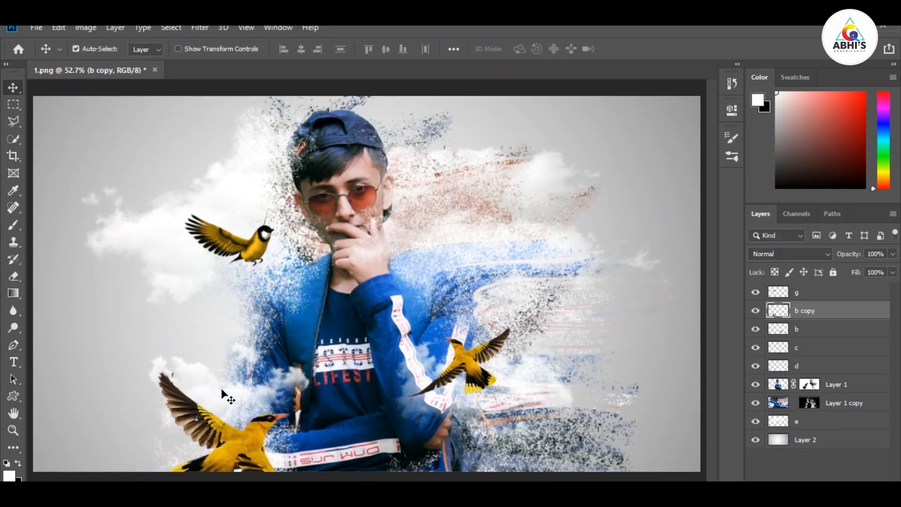
Step: Scale bird g down and shift it closer to the portrait beneath the chin
{"action": "left_click", "coordinate": [242, 247]}
{"action": "key", "text": "ctrl+t"}
{"action": "left_click_drag", "start_coordinate": [183, 266], "coordinate": [221, 245]}
{"action": "key", "text": "Return"}
{"action": "left_click_drag", "start_coordinate": [264, 223], "coordinate": [276, 234]}
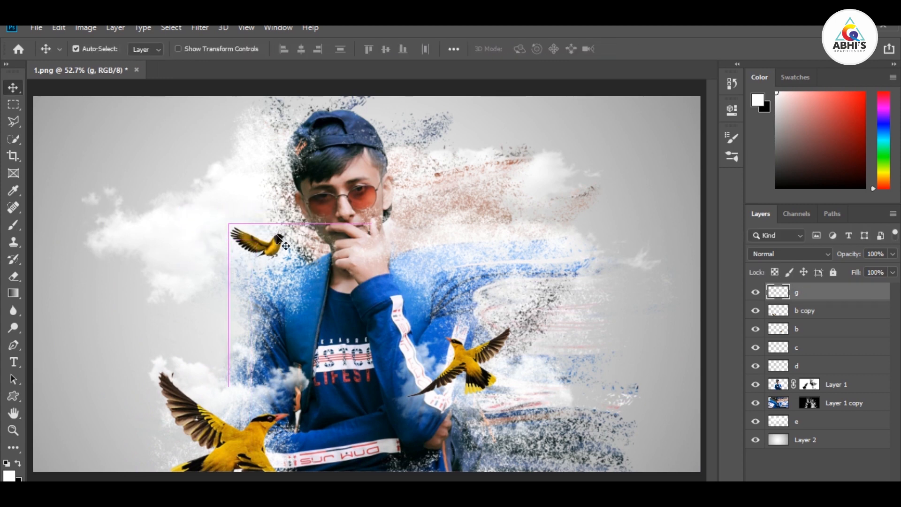
Step: Apply a Gaussian Blur with a radius of 4.6 pixels to the large foreground bird b copy
{"action": "left_click", "coordinate": [484, 376]}
{"action": "left_click", "coordinate": [260, 458]}
{"action": "left_click", "coordinate": [200, 27]}
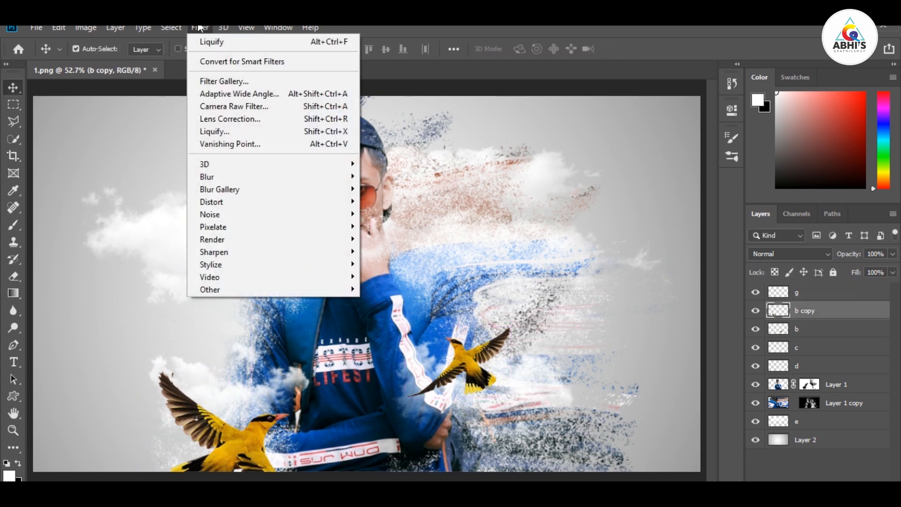
{"action": "mouse_move", "coordinate": [233, 178]}
{"action": "left_click", "coordinate": [403, 227]}
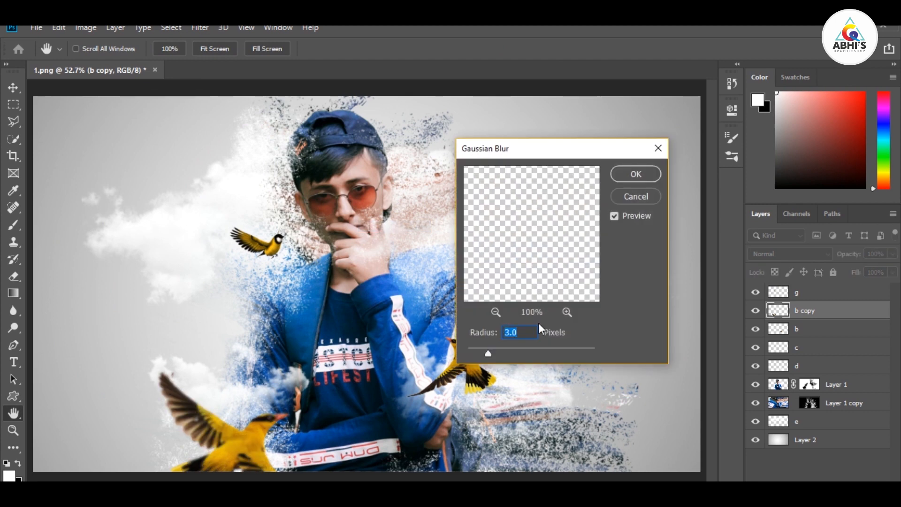
{"action": "left_click_drag", "start_coordinate": [489, 357], "coordinate": [499, 356]}
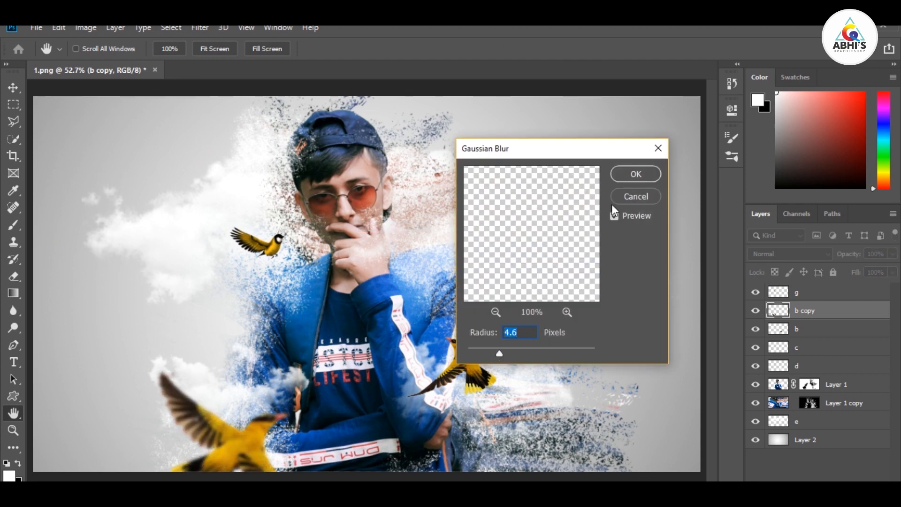
{"action": "left_click", "coordinate": [649, 175]}
Step: Apply a Motion Blur to bird b copy with an angle of 23° and a distance of 26 pixels
{"action": "left_click", "coordinate": [200, 27]}
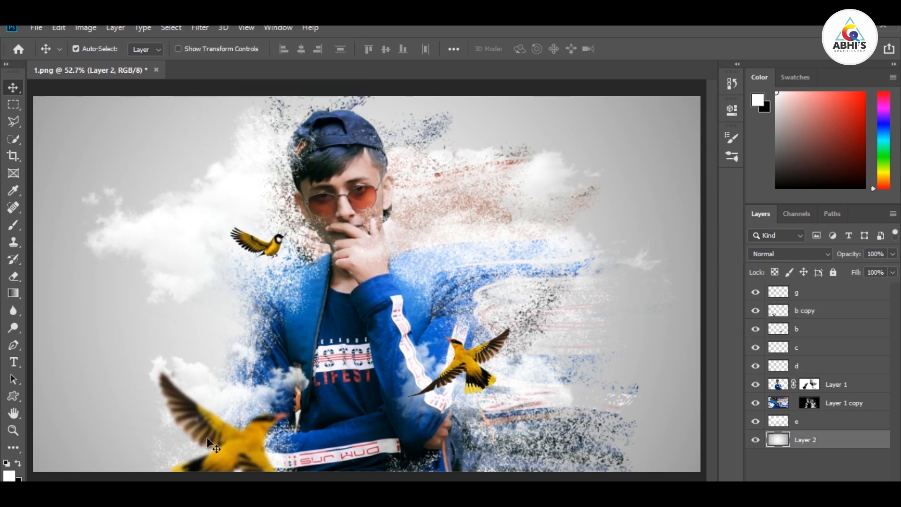
{"action": "left_click", "coordinate": [188, 380]}
{"action": "left_click", "coordinate": [200, 28]}
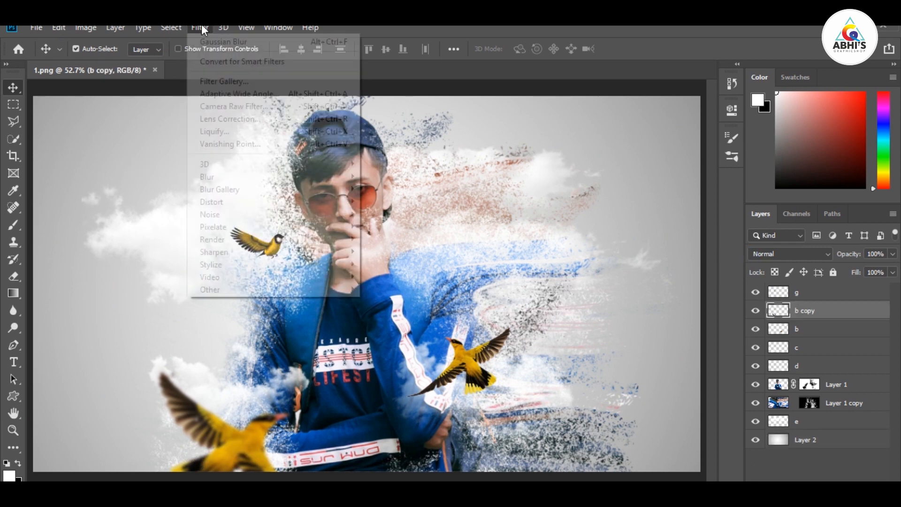
{"action": "mouse_move", "coordinate": [224, 177]}
{"action": "left_click", "coordinate": [396, 263]}
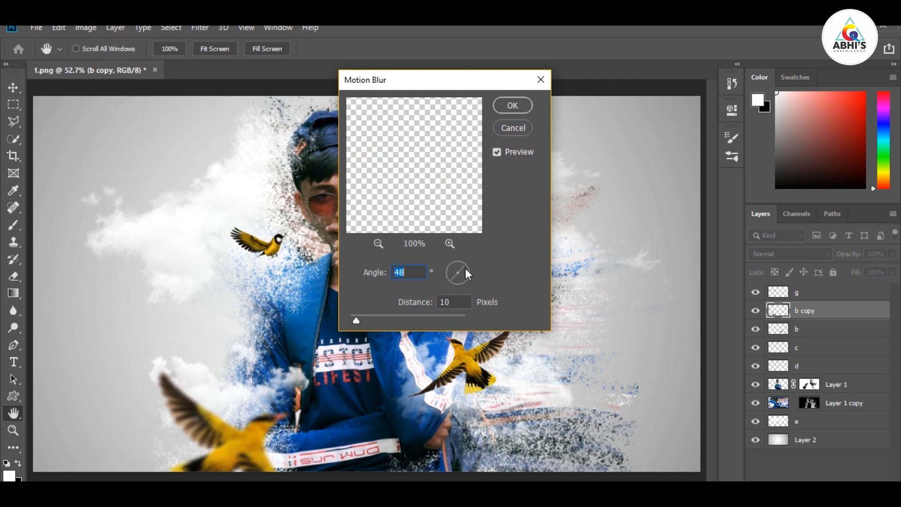
{"action": "left_click", "coordinate": [466, 269]}
{"action": "left_click", "coordinate": [366, 320]}
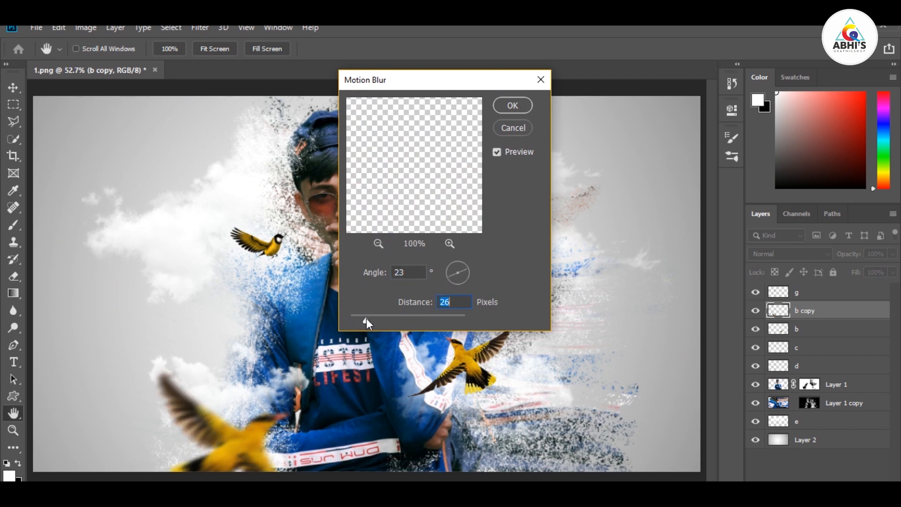
{"action": "left_click", "coordinate": [511, 104]}
Step: Apply a Motion Blur to bird b at the elbow with an angle of -43° and a distance of 8 pixels
{"action": "left_click", "coordinate": [779, 330]}
{"action": "left_click", "coordinate": [197, 28]}
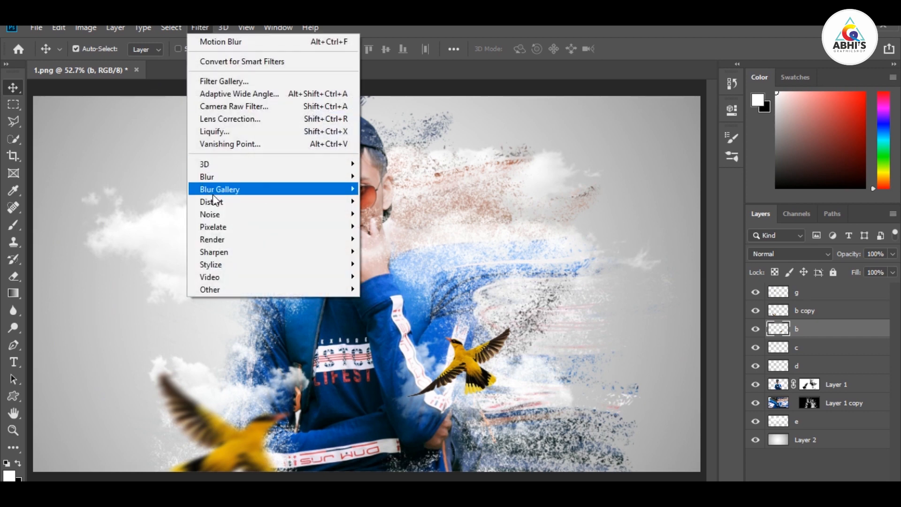
{"action": "mouse_move", "coordinate": [262, 178]}
{"action": "left_click", "coordinate": [396, 254]}
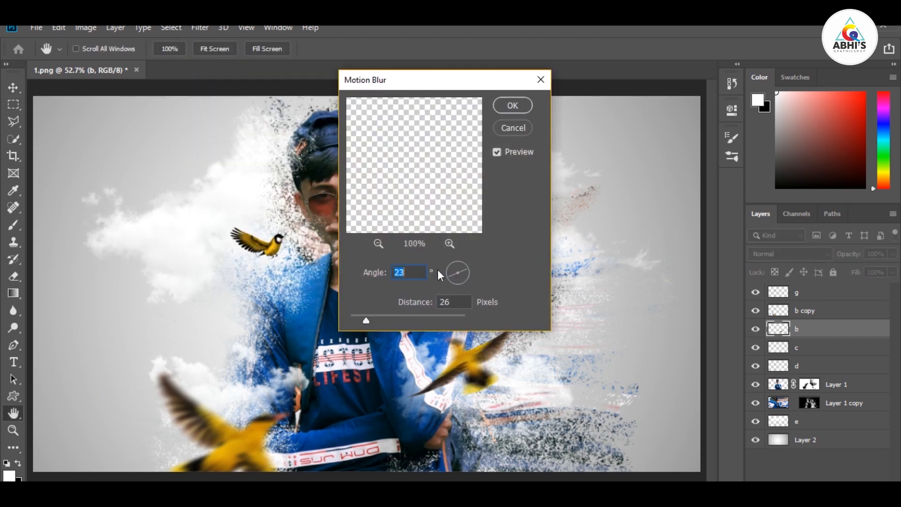
{"action": "left_click", "coordinate": [446, 261]}
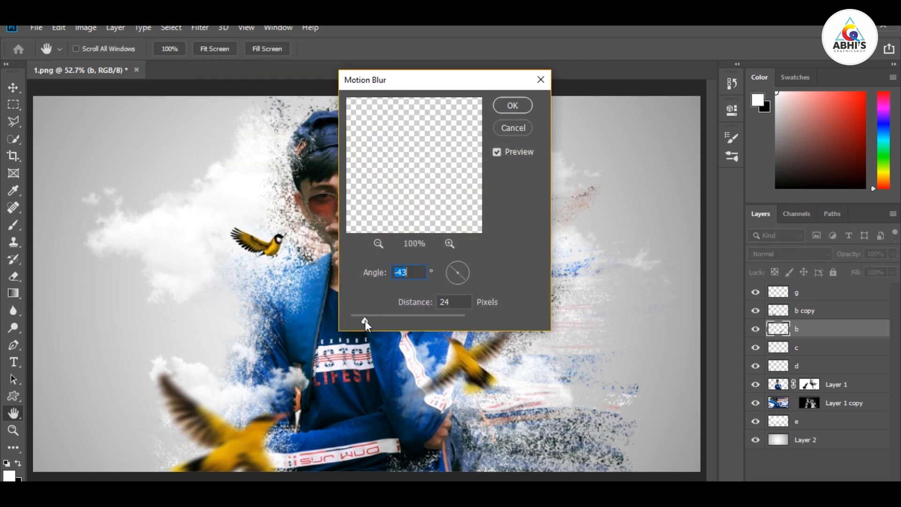
{"action": "left_click_drag", "start_coordinate": [365, 320], "coordinate": [354, 322]}
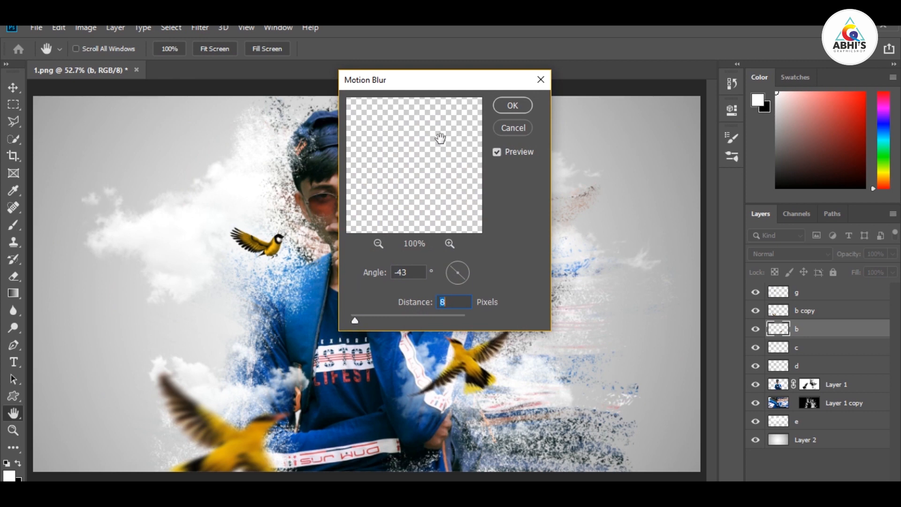
{"action": "left_click", "coordinate": [513, 105]}
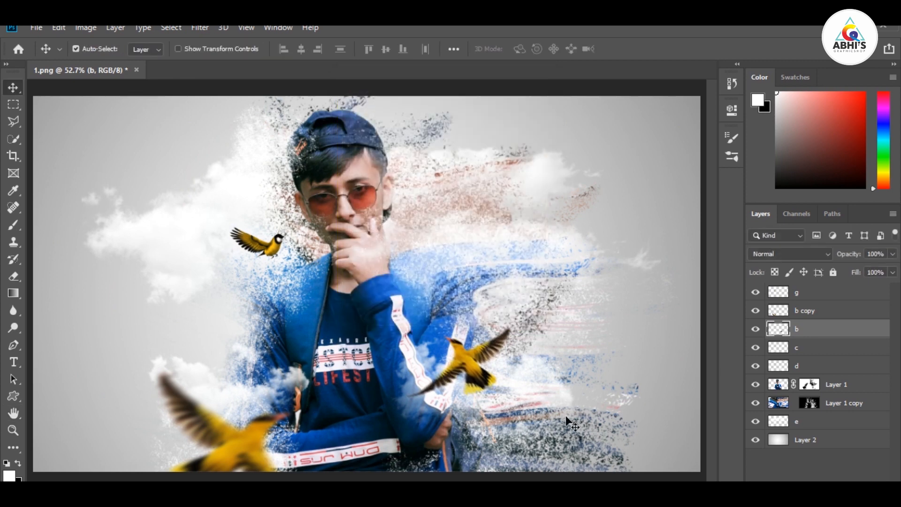
Step: Apply a slight Motion Blur to the small bird g, with a distance of about 8 pixels
{"action": "left_click", "coordinate": [281, 249]}
{"action": "left_click", "coordinate": [196, 28]}
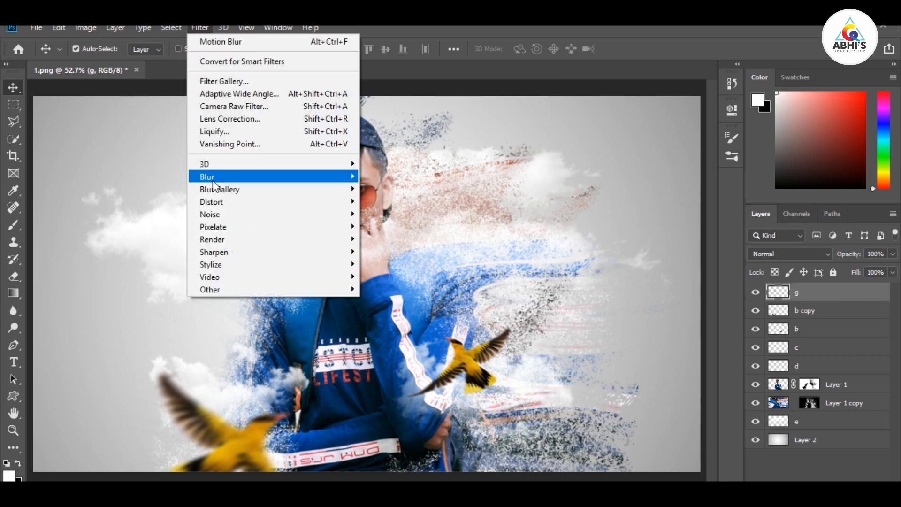
{"action": "mouse_move", "coordinate": [263, 176]}
{"action": "left_click", "coordinate": [392, 251]}
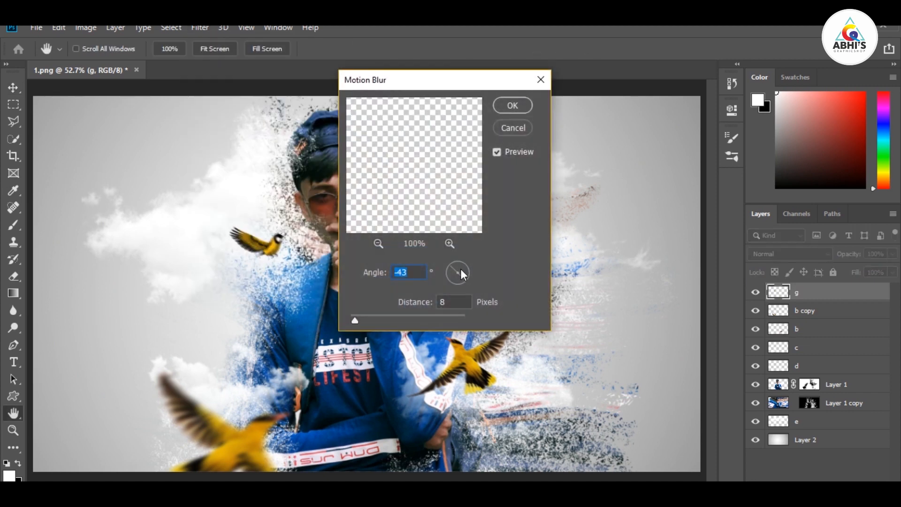
{"action": "left_click", "coordinate": [355, 321]}
{"action": "left_click", "coordinate": [513, 105]}
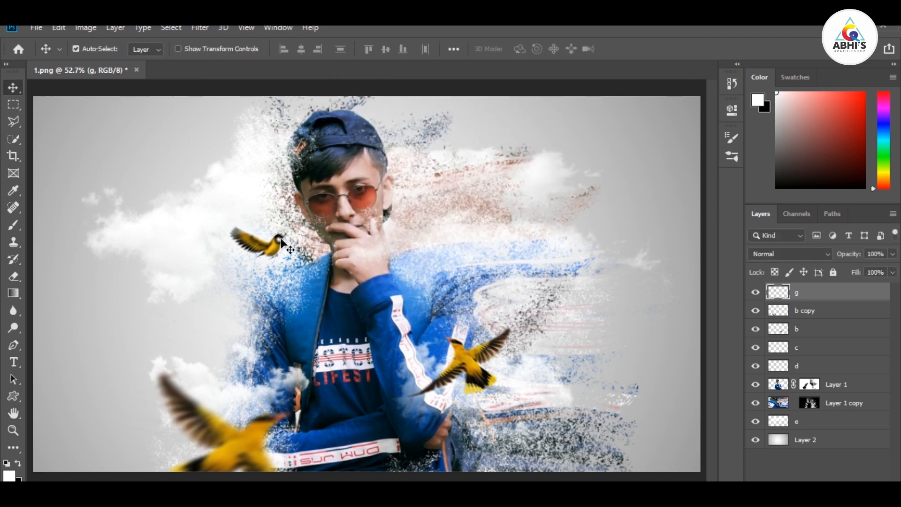
Step: Try inverting cloud e and lowering its opacity to 20% and 0%, and restore it to 100%
{"action": "left_click", "coordinate": [126, 234]}
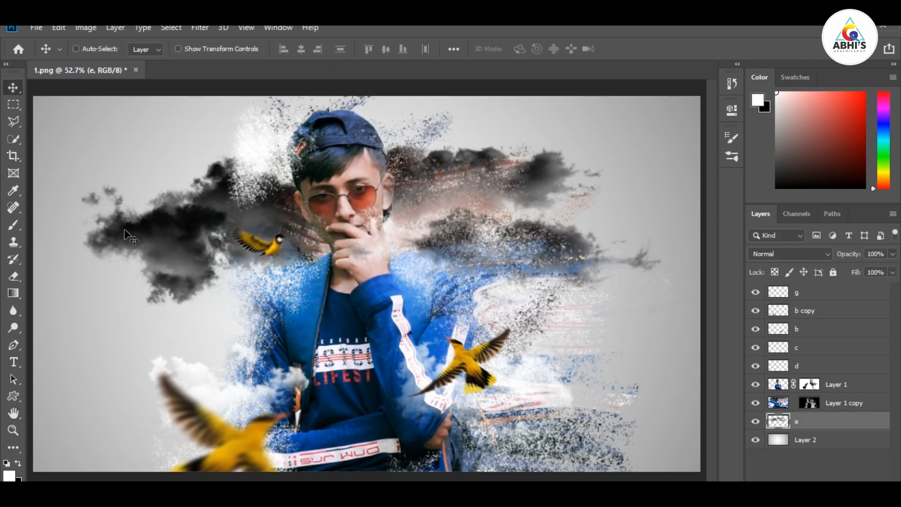
{"action": "key", "text": "5"}
{"action": "key", "text": "5"}
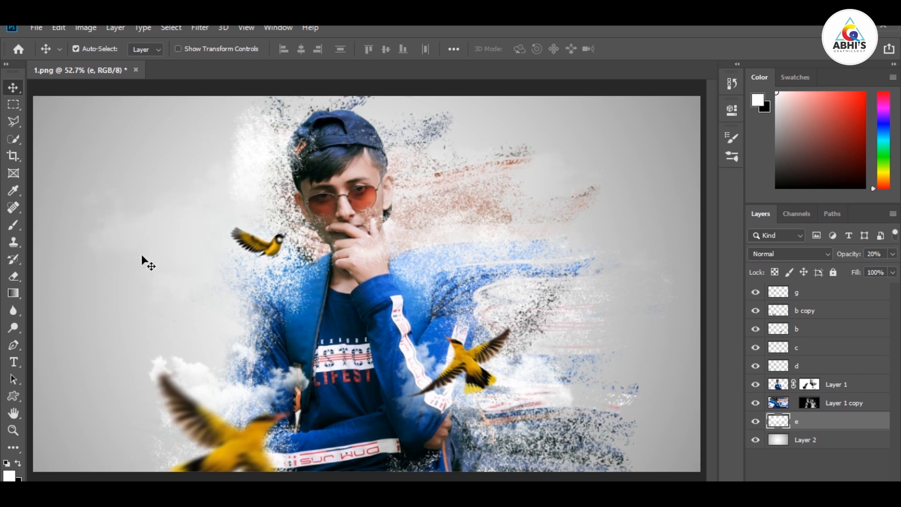
{"action": "key", "text": "9"}
{"action": "key", "text": "4"}
{"action": "key", "text": "0"}
{"action": "key", "text": "4"}
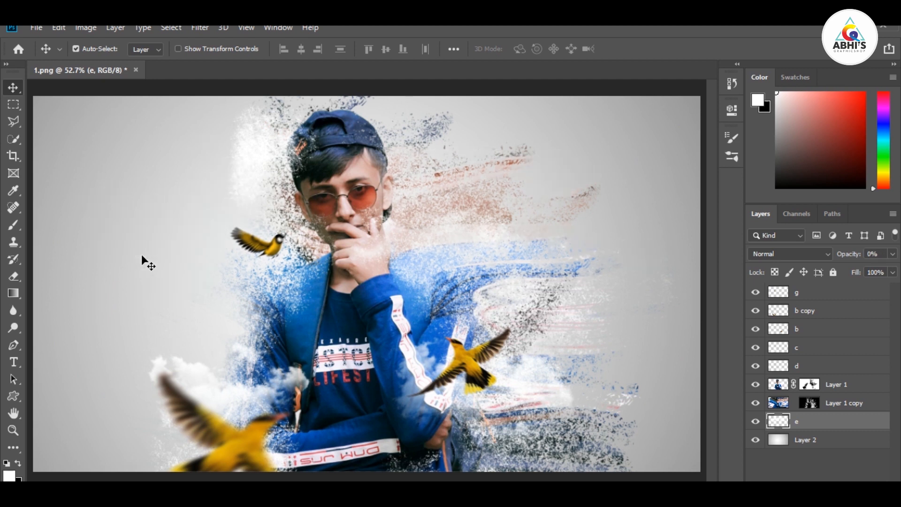
{"action": "left_click_drag", "start_coordinate": [893, 254], "coordinate": [874, 274]}
Step: Duplicate cloud d at the elbow and nudge the copy slightly down and right
{"action": "left_click", "coordinate": [543, 384]}
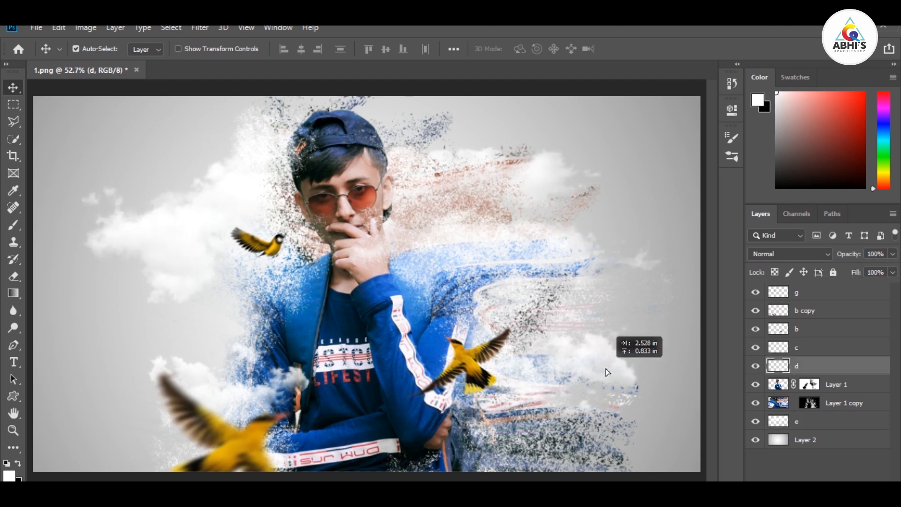
{"action": "key", "text": "ctrl+j"}
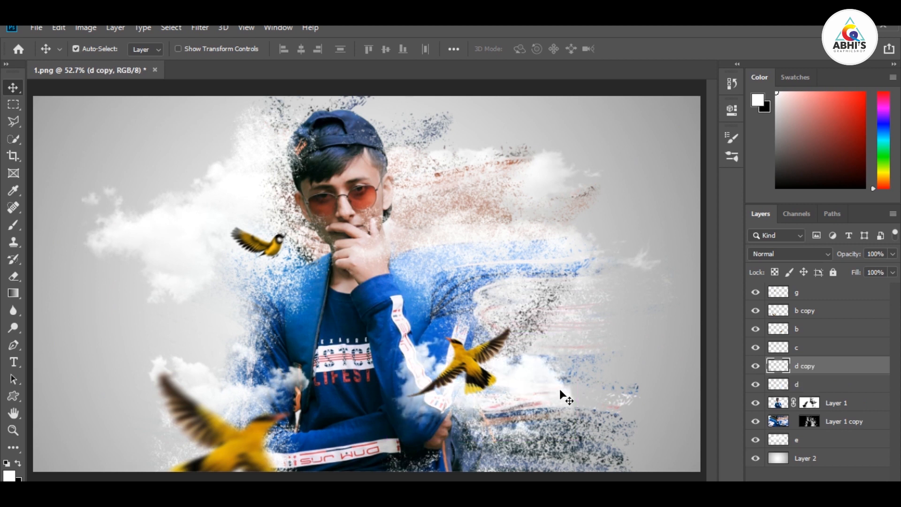
{"action": "mouse_move", "coordinate": [560, 390]}
{"action": "left_mouse_down"}
{"action": "mouse_move", "coordinate": [584, 359]}
{"action": "mouse_move", "coordinate": [562, 394]}
{"action": "left_mouse_up"}
Step: Soften the outer edges of the doubled cloud d and of cloud c with a 100-pixel Eraser
{"action": "key", "text": "e"}
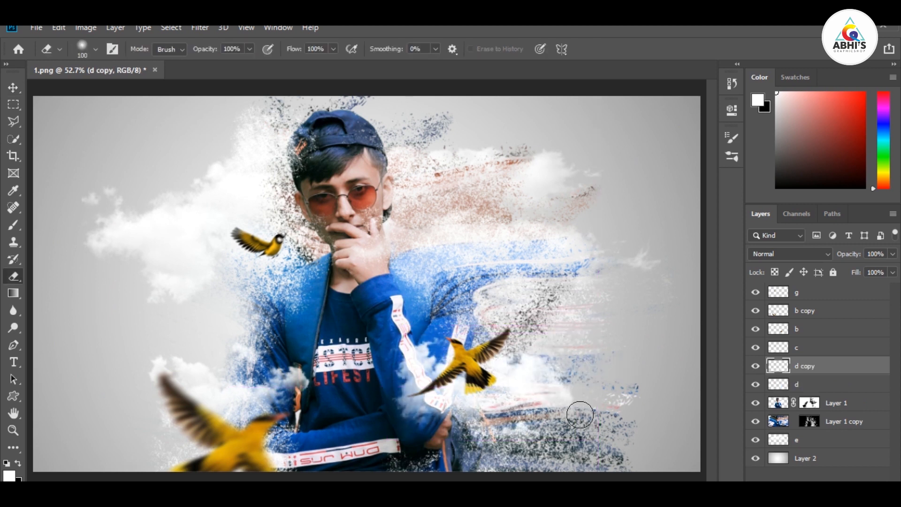
{"action": "key", "text": "alt+bracketleft"}
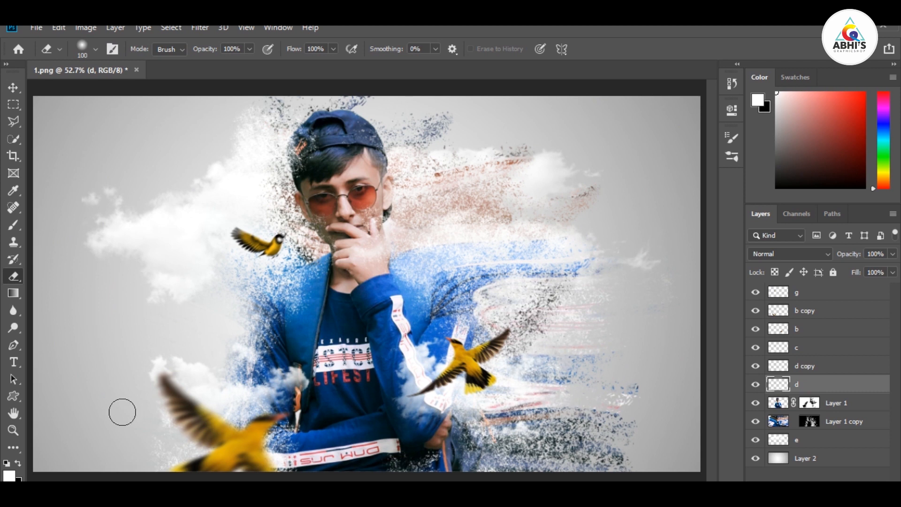
{"action": "left_click", "coordinate": [827, 349]}
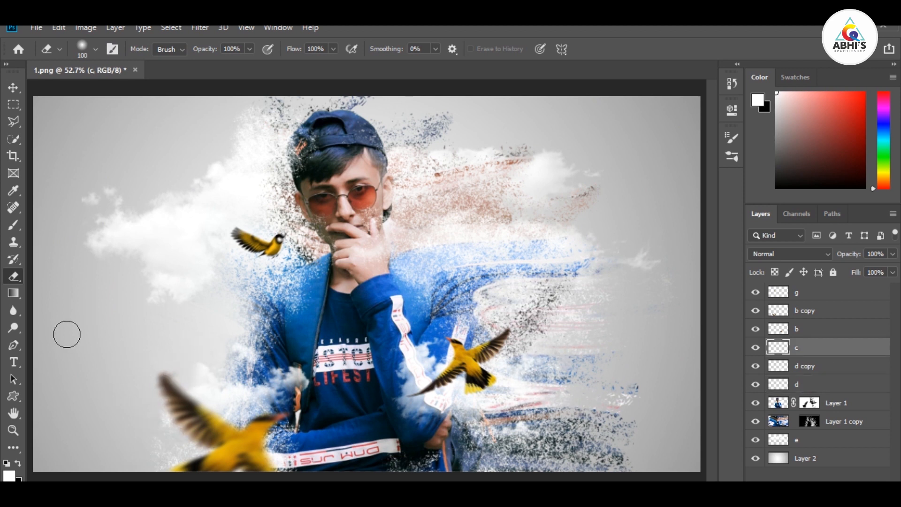
{"action": "key", "text": "alt+bracketright"}
Step: Fade the outer left end of cloud e with the Eraser enlarged to 500 pixels
{"action": "left_click", "coordinate": [822, 442]}
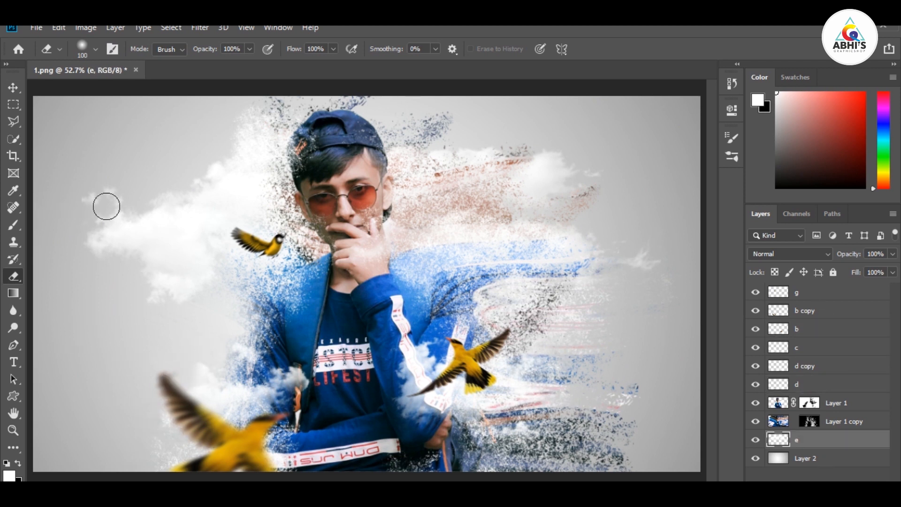
{"action": "key", "text": "bracketright"}
{"action": "key", "text": "bracketright"}
{"action": "key", "text": "bracketright"}
{"action": "key", "text": "bracketright"}
{"action": "key", "text": "bracketright"}
{"action": "key", "text": "bracketright"}
{"action": "key", "text": "bracketright"}
{"action": "mouse_move", "coordinate": [106, 228]}
{"action": "left_mouse_down"}
{"action": "mouse_move", "coordinate": [67, 210]}
{"action": "mouse_move", "coordinate": [179, 140]}
{"action": "mouse_move", "coordinate": [35, 232]}
{"action": "mouse_move", "coordinate": [156, 160]}
{"action": "mouse_move", "coordinate": [138, 122]}
{"action": "left_mouse_up"}
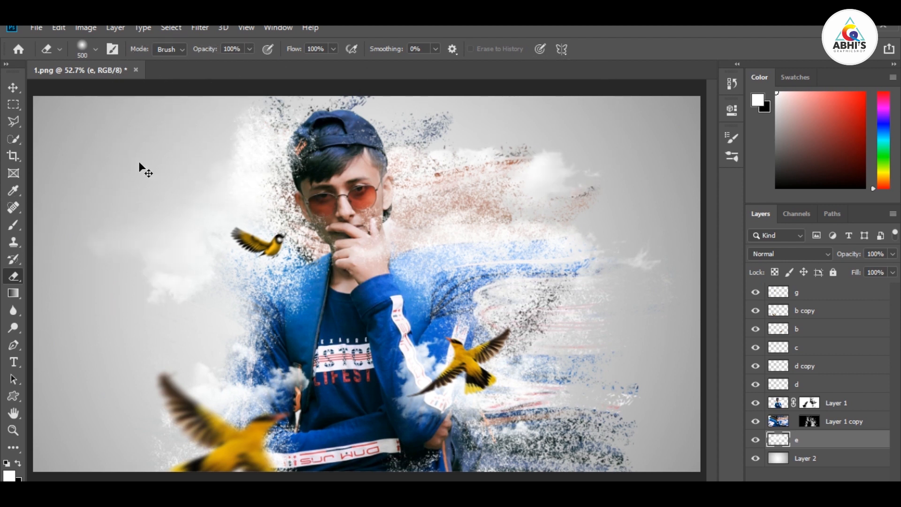
Step: Add a new empty layer above bird g and activate the Brush tool
{"action": "left_click", "coordinate": [868, 298]}
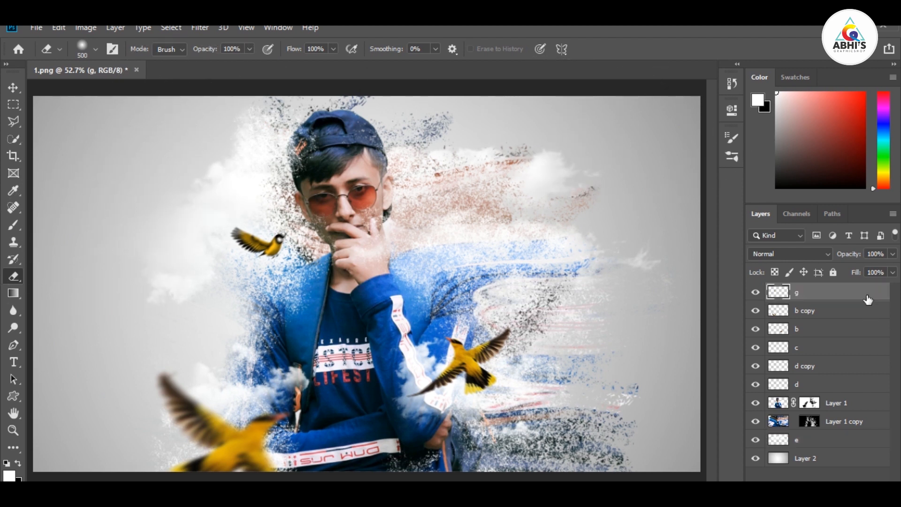
{"action": "key", "text": "ctrl+shift+alt+n"}
{"action": "key", "text": "b"}
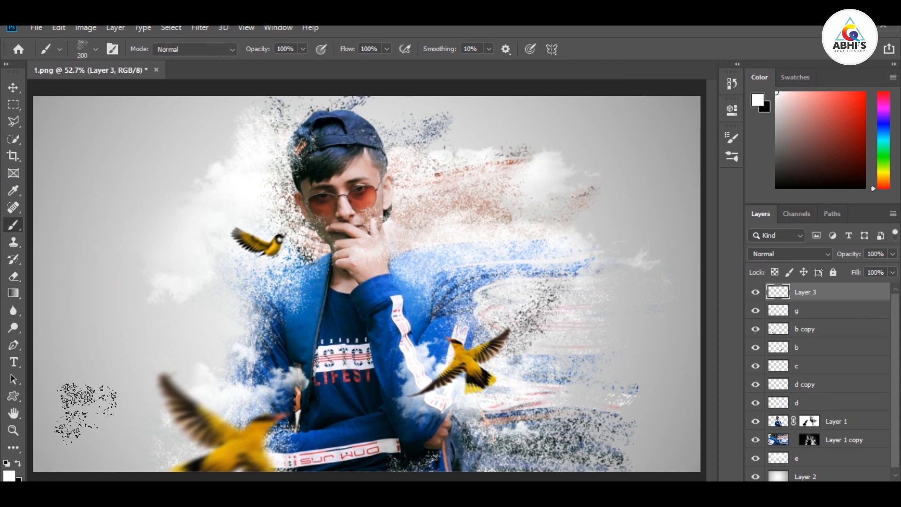
{"action": "left_click", "coordinate": [51, 49]}
{"action": "left_click", "coordinate": [96, 49]}
{"action": "key", "text": "e"}
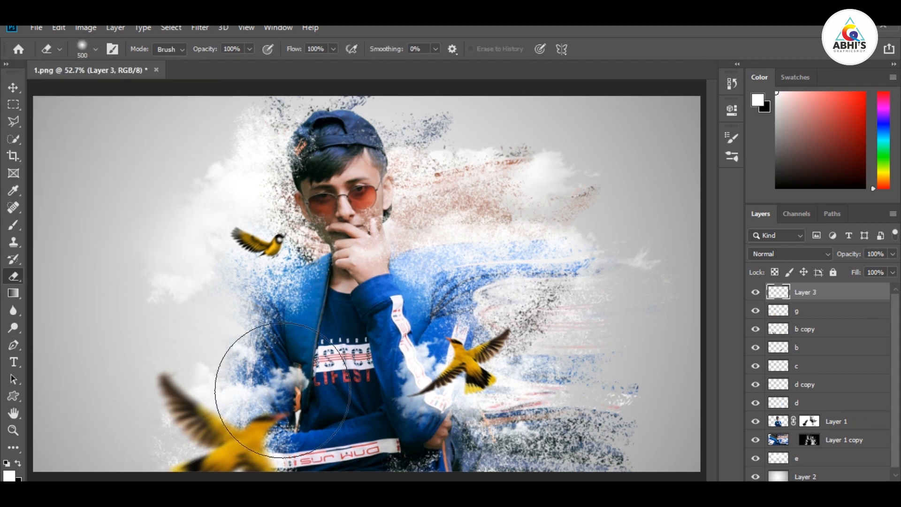
{"action": "key", "text": "b"}
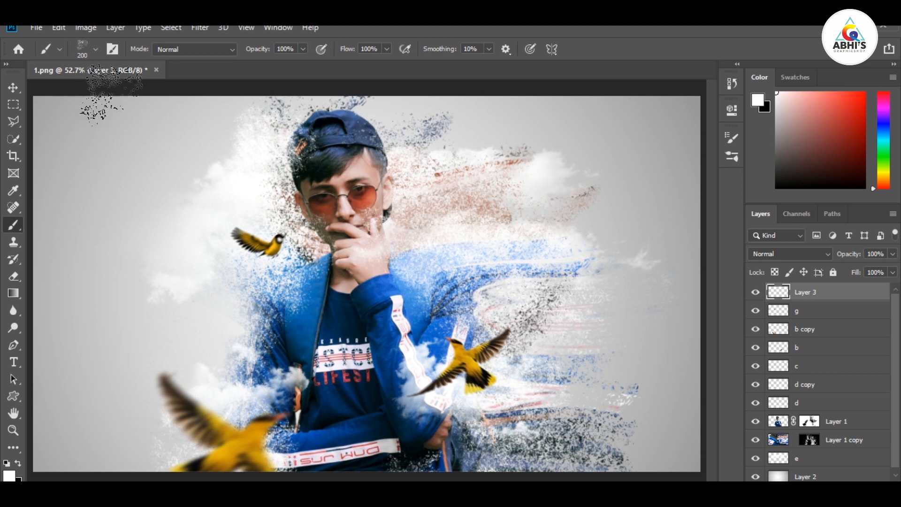
{"action": "left_click", "coordinate": [96, 49]}
{"action": "left_click", "coordinate": [45, 149]}
{"action": "left_click", "coordinate": [137, 396]}
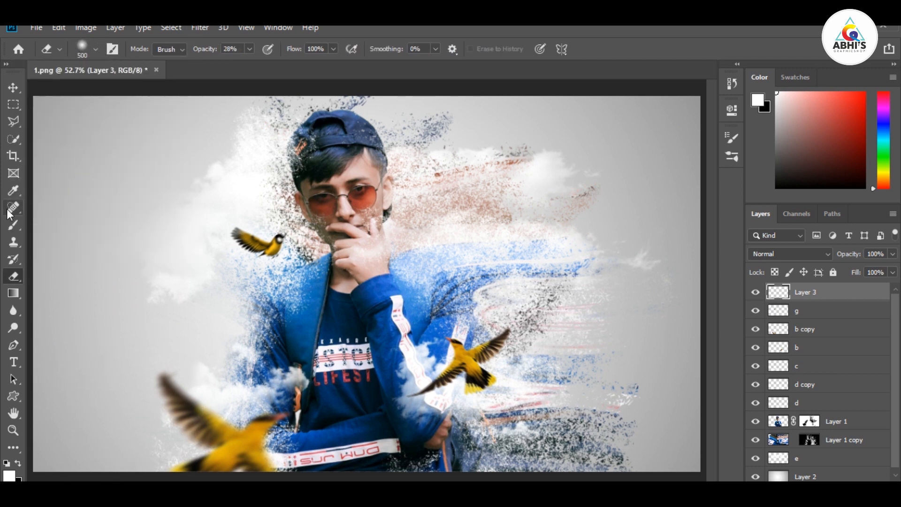
{"action": "left_click", "coordinate": [14, 223]}
{"action": "left_click", "coordinate": [96, 50]}
{"action": "left_click", "coordinate": [88, 153]}
{"action": "left_click_drag", "start_coordinate": [155, 120], "coordinate": [64, 120]}
{"action": "left_click", "coordinate": [35, 364]}
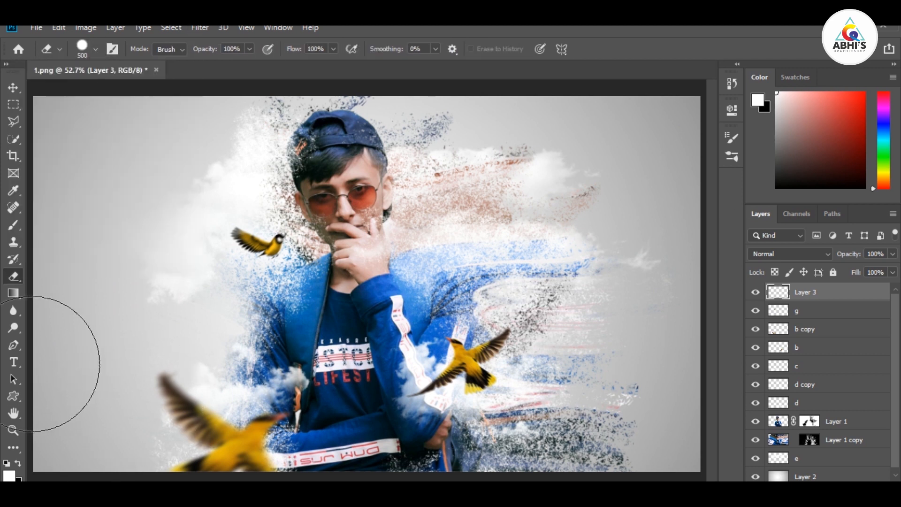
Step: Choose the 123-pixel round tip for the Brush, soften it by lowering its hardness, enlarge it to 300 pixels and make black the foreground color
{"action": "left_click", "coordinate": [13, 225]}
{"action": "left_click", "coordinate": [112, 49]}
{"action": "left_click", "coordinate": [461, 180]}
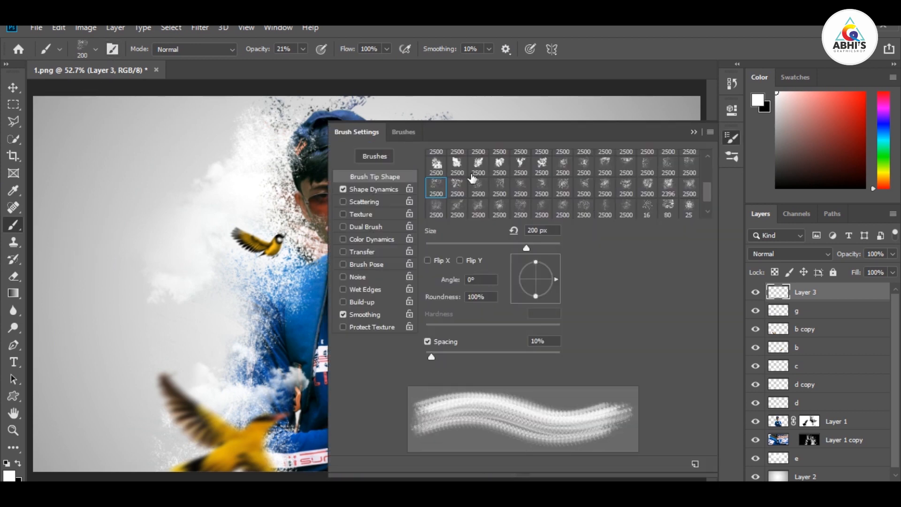
{"action": "left_click", "coordinate": [456, 157]}
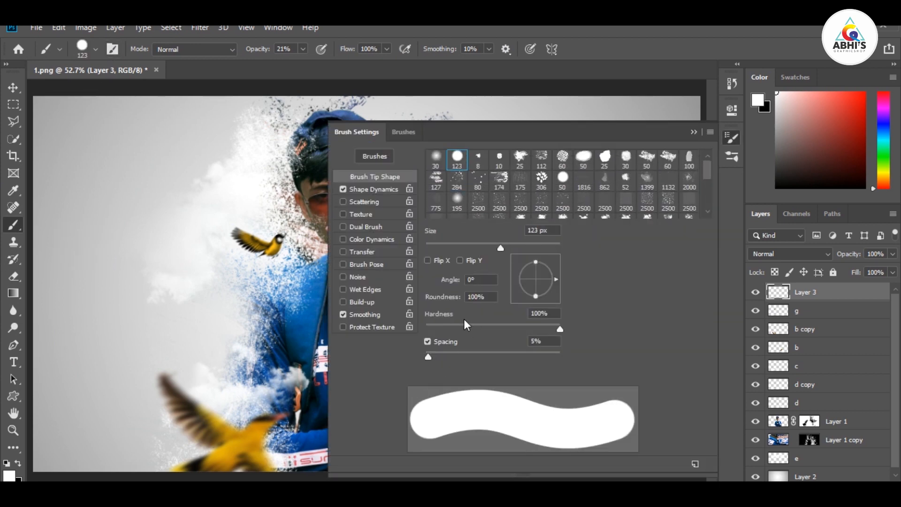
{"action": "left_click_drag", "start_coordinate": [466, 324], "coordinate": [409, 324]}
{"action": "left_click", "coordinate": [694, 132]}
{"action": "key", "text": "x"}
{"action": "key", "text": "bracketright"}
{"action": "key", "text": "bracketright"}
{"action": "key", "text": "bracketright"}
{"action": "key", "text": "bracketright"}
{"action": "key", "text": "bracketright"}
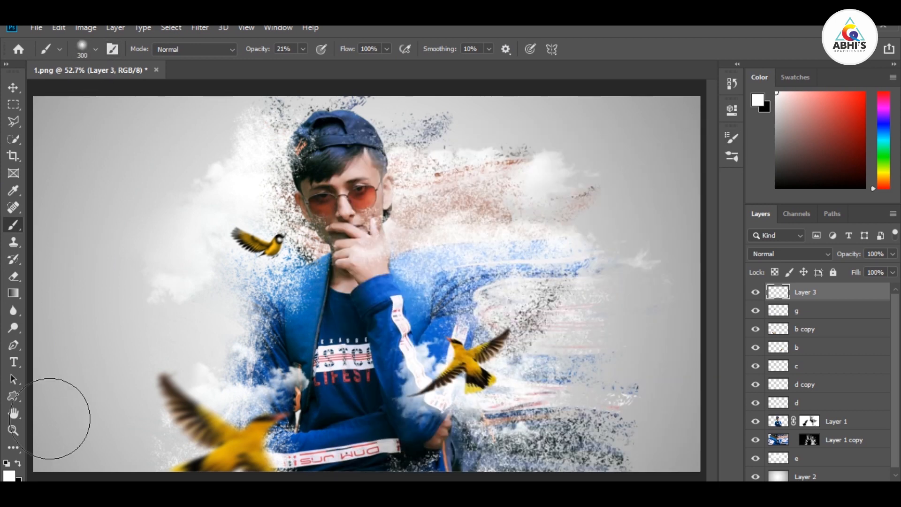
Step: Darken the lower-left corner of the picture on Layer 3 with a soft 600-pixel black Brush at 30% opacity
{"action": "left_click", "coordinate": [13, 362]}
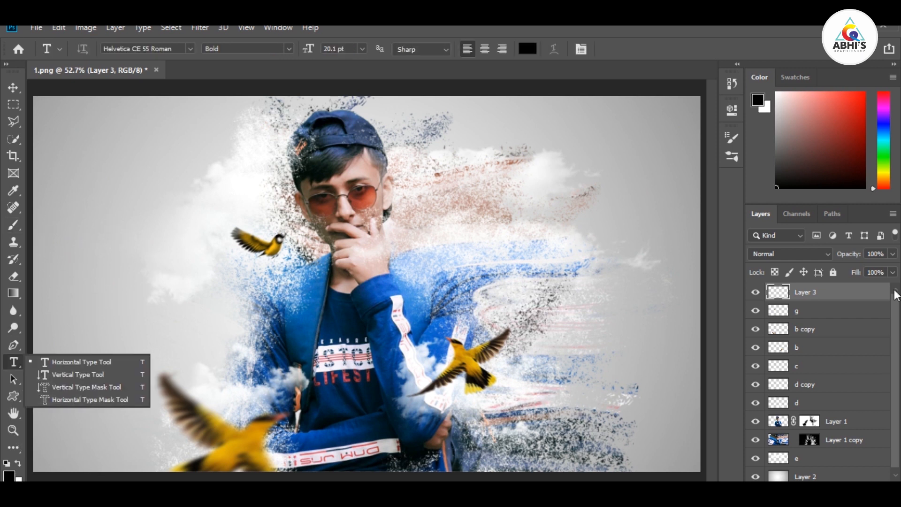
{"action": "left_click", "coordinate": [830, 294]}
{"action": "left_click", "coordinate": [13, 225]}
{"action": "key", "text": "3"}
{"action": "key", "text": "bracketright"}
{"action": "key", "text": "bracketright"}
{"action": "key", "text": "bracketright"}
{"action": "left_click", "coordinate": [61, 408]}
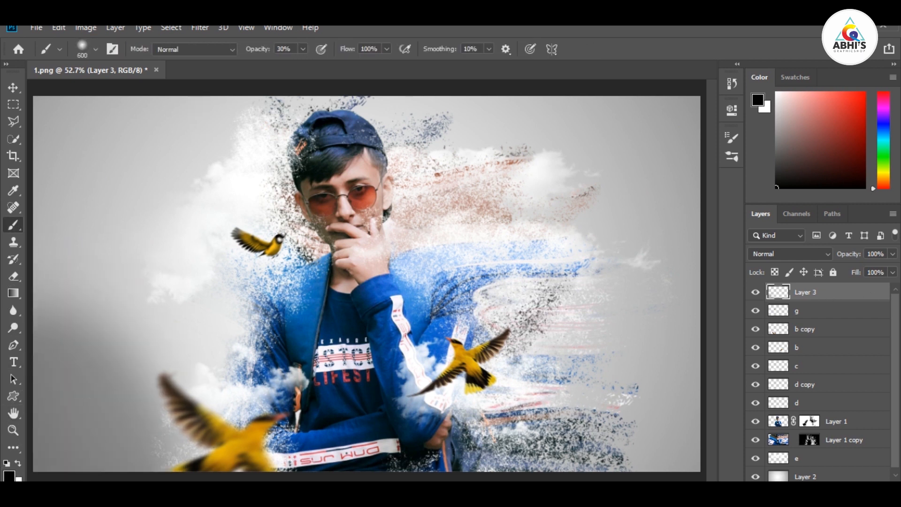
{"action": "left_click", "coordinate": [58, 436]}
{"action": "left_click", "coordinate": [43, 453]}
Step: Paint the same soft black shading over the picture's lower-right and upper-right corners, undoing the last dab
{"action": "left_click", "coordinate": [669, 430]}
{"action": "left_click", "coordinate": [610, 441]}
{"action": "left_click", "coordinate": [654, 178]}
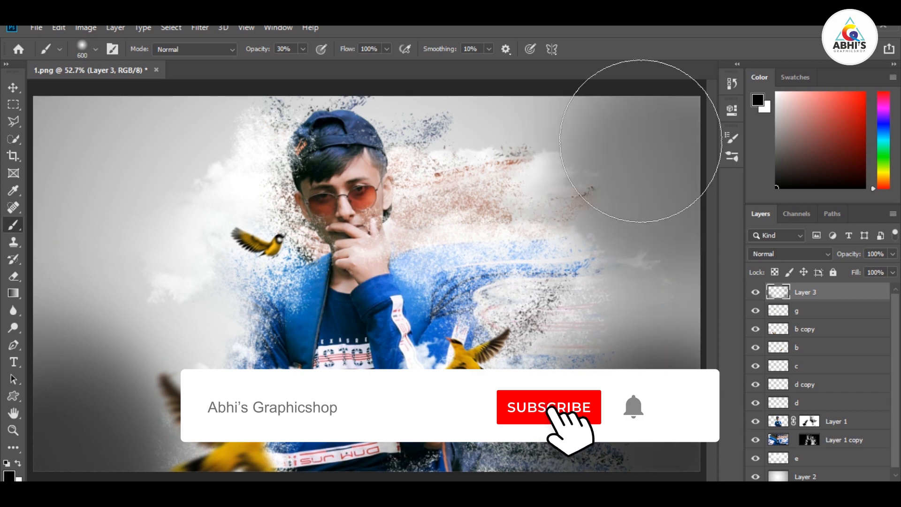
{"action": "left_click", "coordinate": [598, 134]}
{"action": "left_click", "coordinate": [650, 172]}
{"action": "key", "text": "ctrl+z"}
Step: Fade the dark shading toward the subject on both sides with a 500-pixel Eraser at 11% opacity
{"action": "key", "text": "e"}
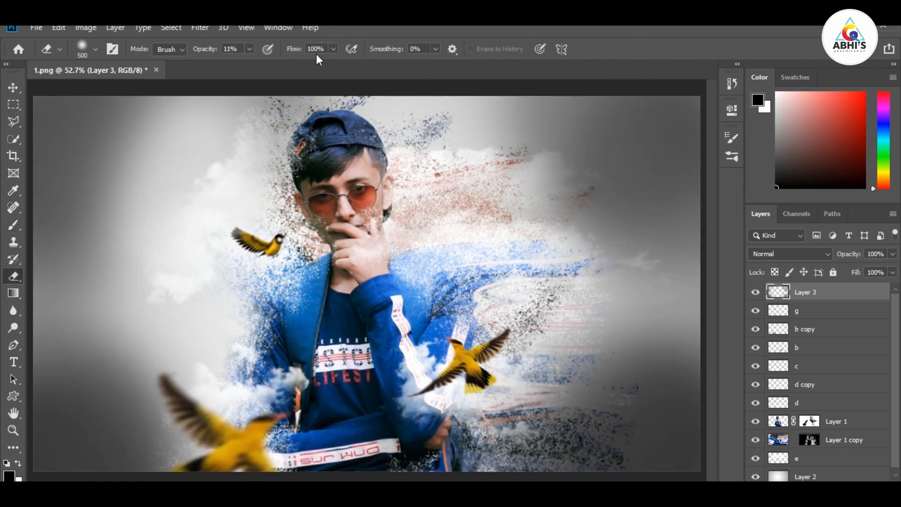
{"action": "key", "text": "1"}
{"action": "key", "text": "1"}
{"action": "mouse_move", "coordinate": [88, 111]}
{"action": "left_mouse_down"}
{"action": "mouse_move", "coordinate": [132, 106]}
{"action": "mouse_move", "coordinate": [49, 346]}
{"action": "mouse_move", "coordinate": [157, 316]}
{"action": "mouse_move", "coordinate": [122, 402]}
{"action": "mouse_move", "coordinate": [197, 366]}
{"action": "left_mouse_up"}
{"action": "mouse_move", "coordinate": [619, 324]}
{"action": "left_mouse_down"}
{"action": "mouse_move", "coordinate": [613, 342]}
{"action": "mouse_move", "coordinate": [613, 221]}
{"action": "left_mouse_up"}
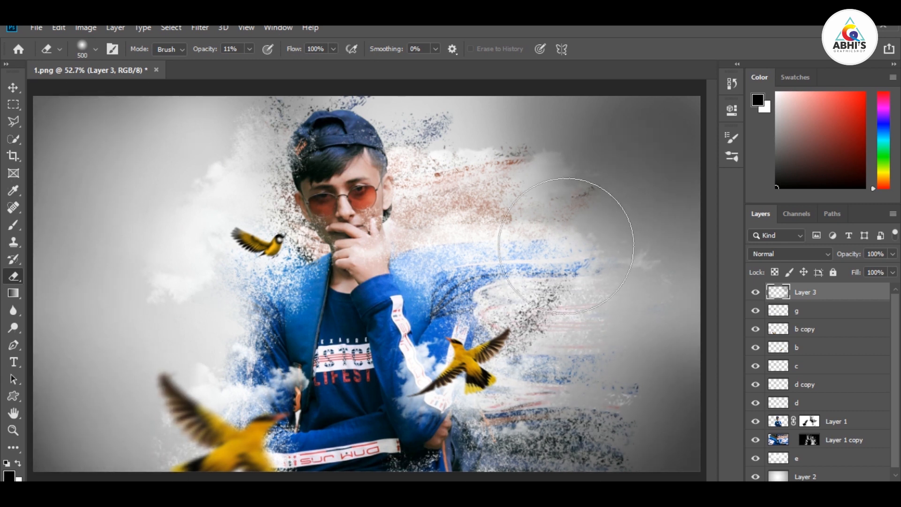
{"action": "mouse_move", "coordinate": [531, 228]}
{"action": "left_mouse_down"}
{"action": "mouse_move", "coordinate": [579, 161]}
{"action": "mouse_move", "coordinate": [577, 111]}
{"action": "mouse_move", "coordinate": [613, 362]}
{"action": "mouse_move", "coordinate": [642, 156]}
{"action": "mouse_move", "coordinate": [623, 131]}
{"action": "mouse_move", "coordinate": [519, 228]}
{"action": "left_mouse_up"}
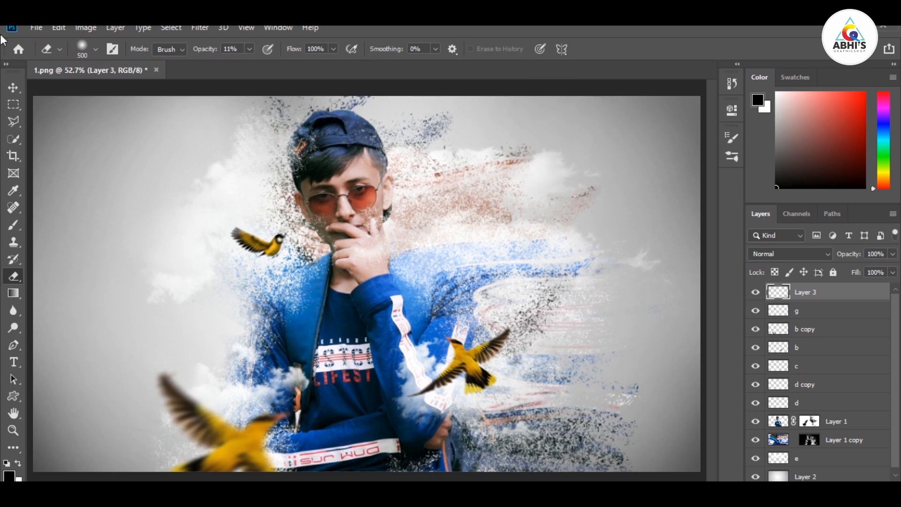
Step: Try several blend modes on Layer 3, settle on Hard Light and lower the layer's opacity to 50%
{"action": "key", "text": "v"}
{"action": "left_click", "coordinate": [780, 254]}
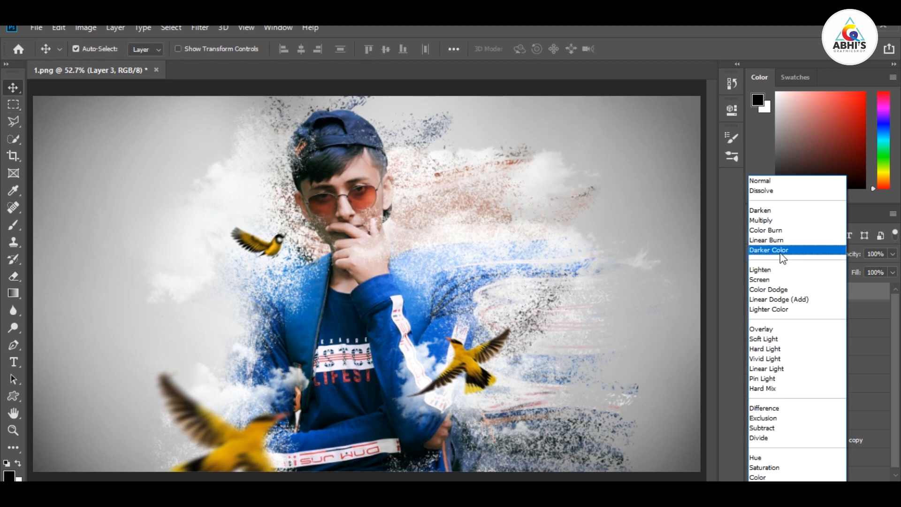
{"action": "left_click", "coordinate": [782, 212]}
{"action": "key", "text": "Down"}
{"action": "key", "text": "Down"}
{"action": "key", "text": "Down"}
{"action": "key", "text": "Down"}
{"action": "key", "text": "Down"}
{"action": "key", "text": "Down"}
{"action": "key", "text": "Down"}
{"action": "key", "text": "Down"}
{"action": "key", "text": "Down"}
{"action": "key", "text": "Down"}
{"action": "key", "text": "Down"}
{"action": "key", "text": "Down"}
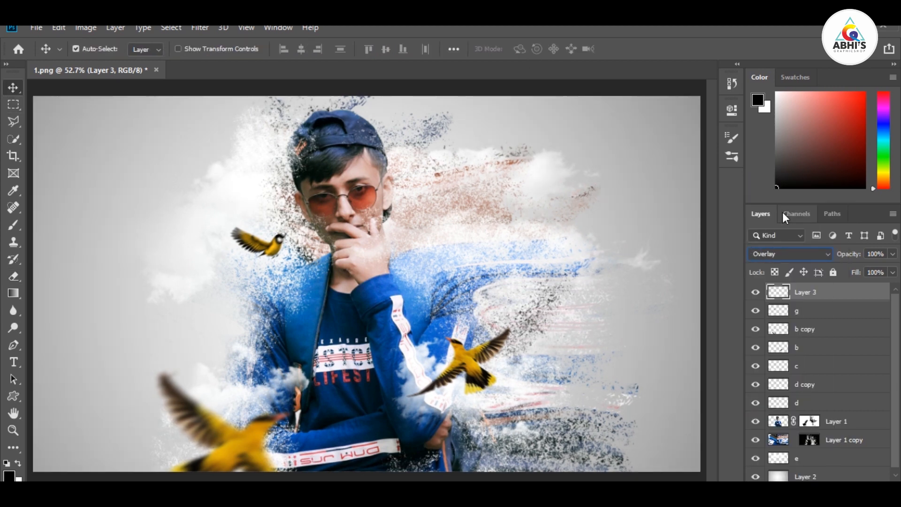
{"action": "key", "text": "7"}
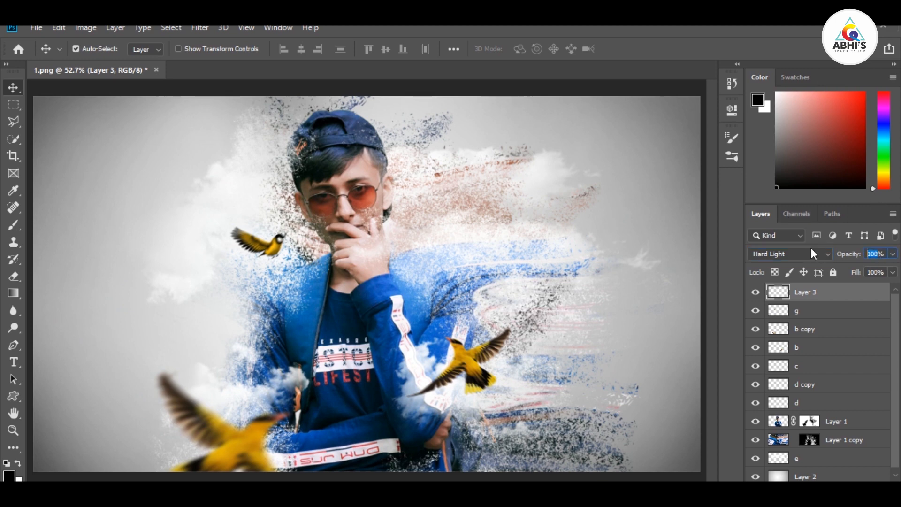
{"action": "key", "text": "5"}
{"action": "key", "text": "6"}
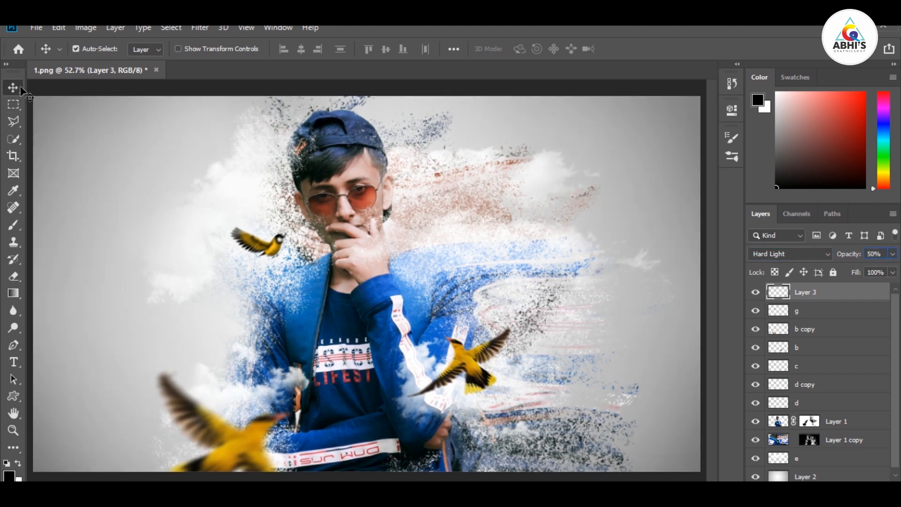
Step: Stamp all visible layers into a new layer above Layer 3 and open HDR Toning, accepting the merge of all layers
{"action": "left_click", "coordinate": [122, 155]}
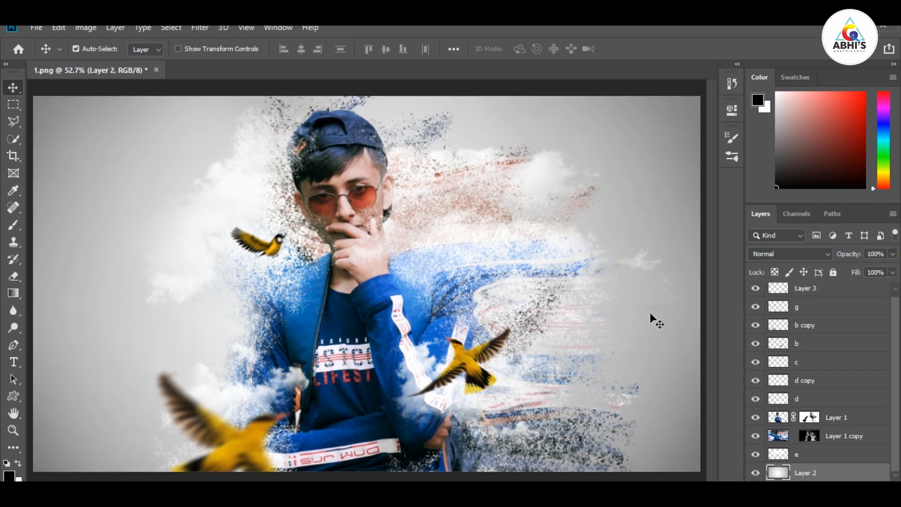
{"action": "left_click", "coordinate": [838, 294]}
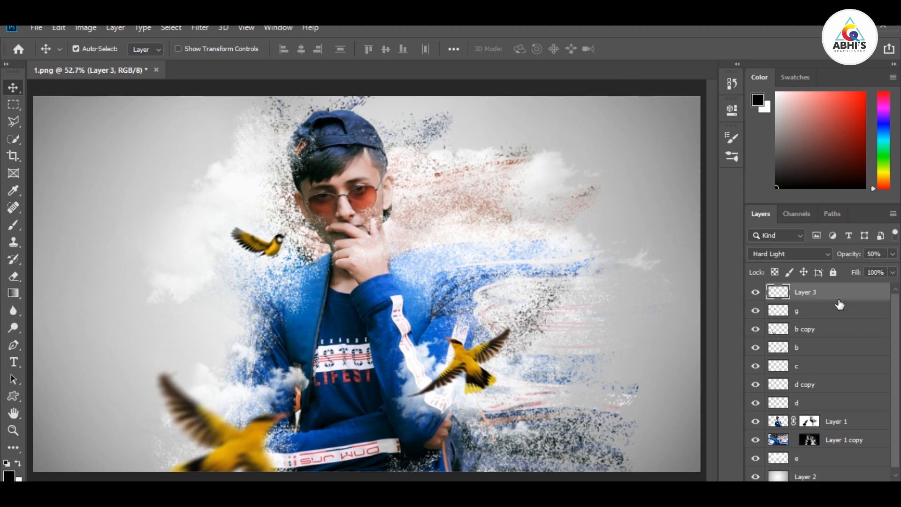
{"action": "key", "text": "ctrl+shift+alt+e"}
{"action": "left_click", "coordinate": [85, 27]}
{"action": "mouse_move", "coordinate": [106, 62]}
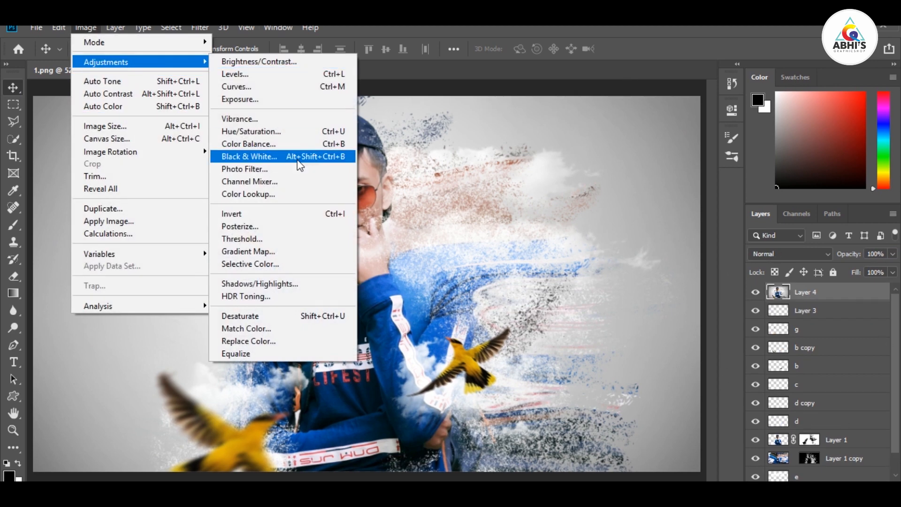
{"action": "left_click", "coordinate": [276, 292]}
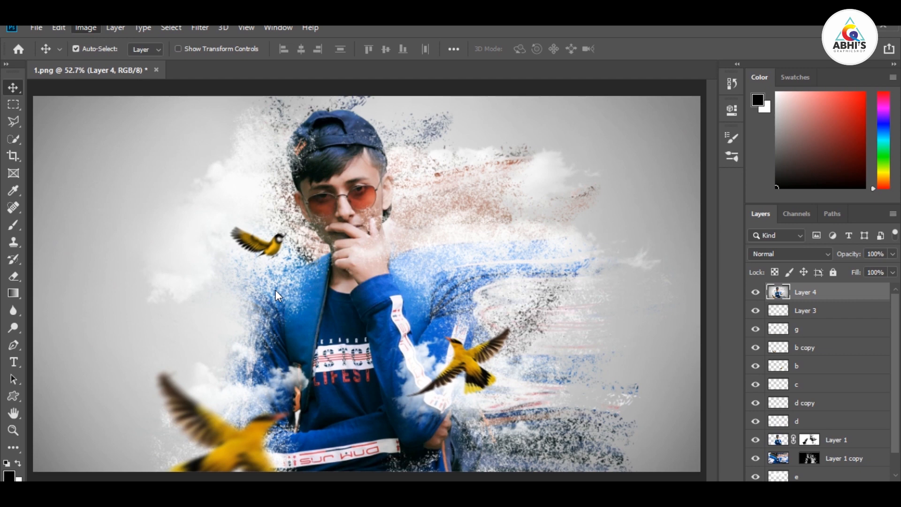
{"action": "left_click", "coordinate": [498, 314]}
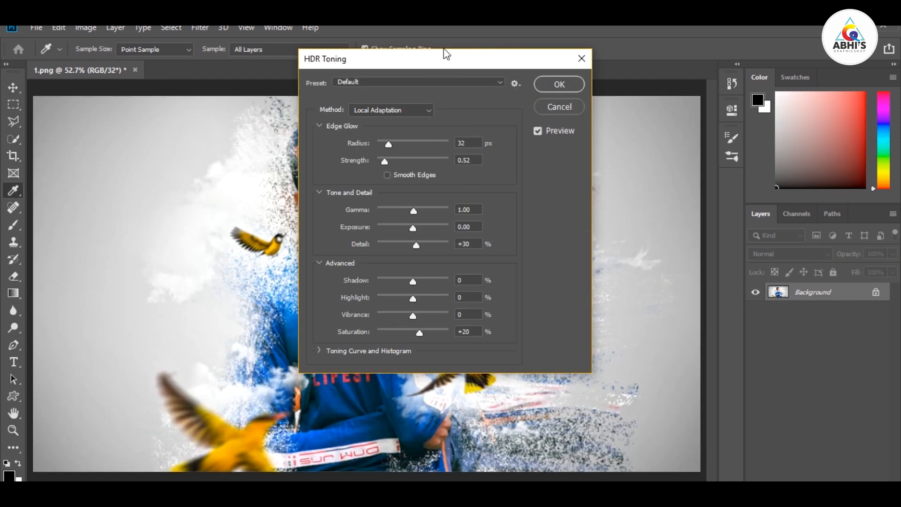
Step: Apply HDR Toning to the flattened image with radius 32 px, strength 0.52, detail +30% and saturation +20%
{"action": "left_click_drag", "start_coordinate": [446, 54], "coordinate": [602, 64]}
{"action": "left_click_drag", "start_coordinate": [568, 220], "coordinate": [567, 241]}
{"action": "left_click", "coordinate": [720, 117], "text": "alt"}
{"action": "left_click", "coordinate": [569, 220]}
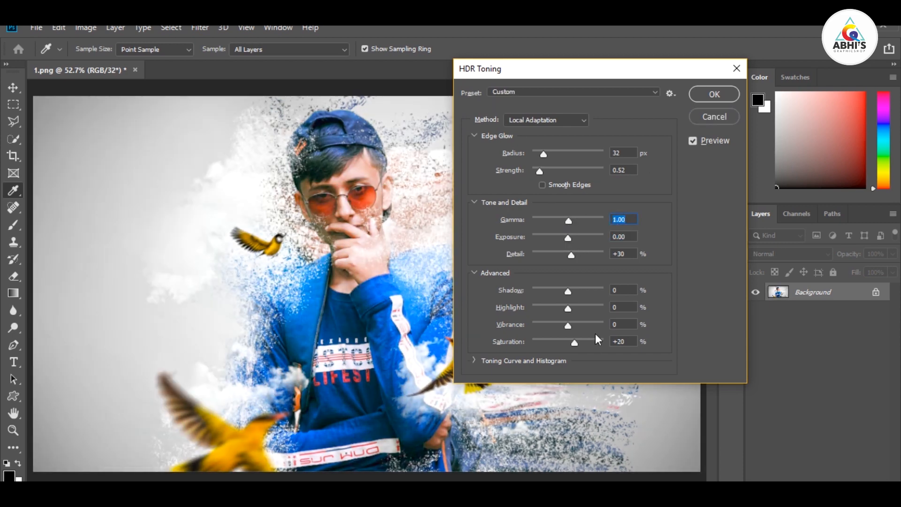
{"action": "left_click", "coordinate": [568, 308]}
{"action": "left_click", "coordinate": [713, 95]}
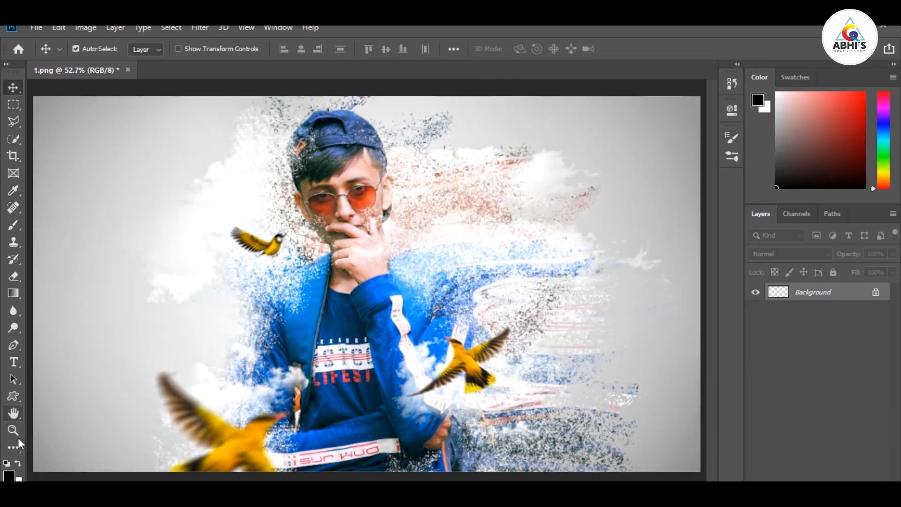
Step: Adjust the reds with Selective Color, setting Cyan to +31% and Black to -27%
{"action": "left_click", "coordinate": [85, 27]}
{"action": "mouse_move", "coordinate": [141, 62]}
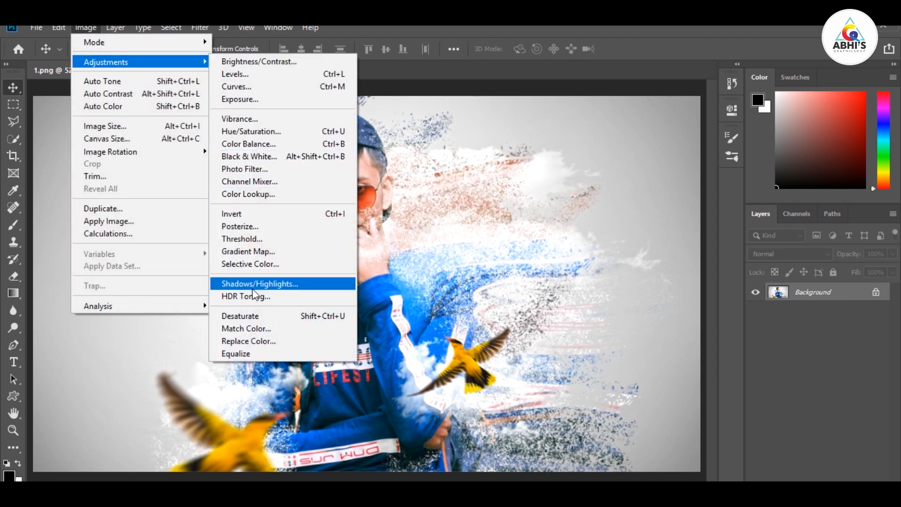
{"action": "left_click", "coordinate": [261, 264]}
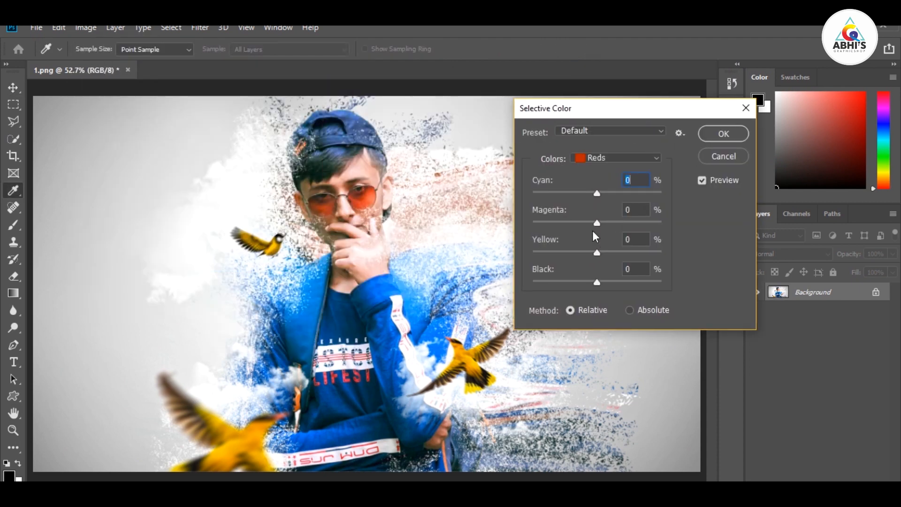
{"action": "left_click_drag", "start_coordinate": [592, 281], "coordinate": [539, 282]}
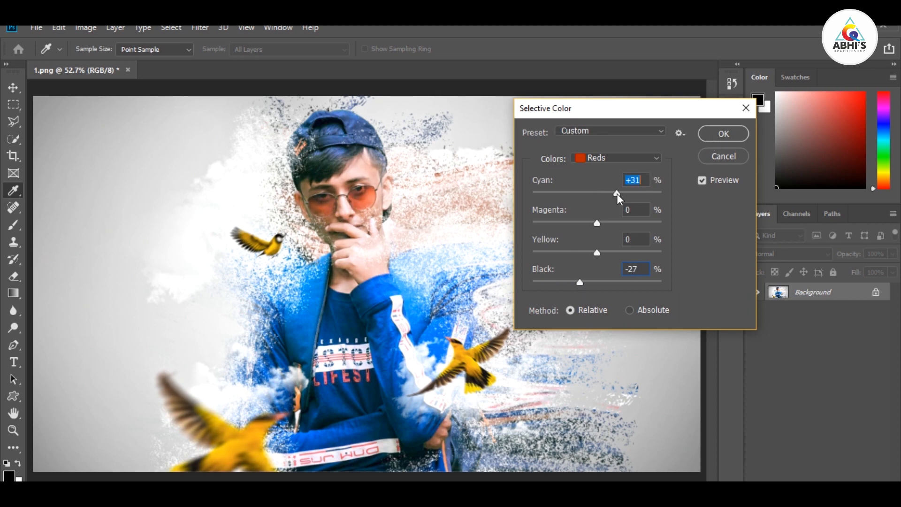
{"action": "key", "text": "v"}
{"action": "left_click", "coordinate": [724, 134]}
Step: Raise the image's vibrance slightly with the Vibrance adjustment
{"action": "left_click", "coordinate": [85, 28]}
{"action": "mouse_move", "coordinate": [106, 62]}
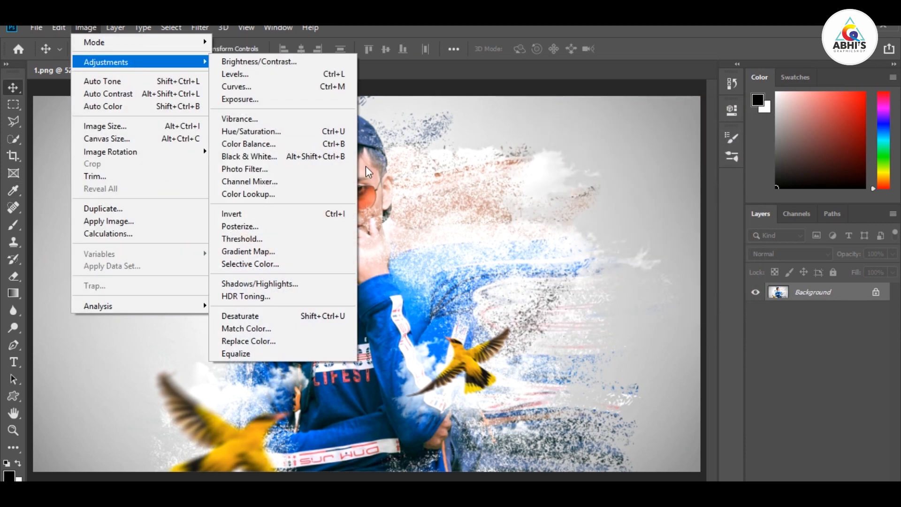
{"action": "left_click", "coordinate": [240, 119]}
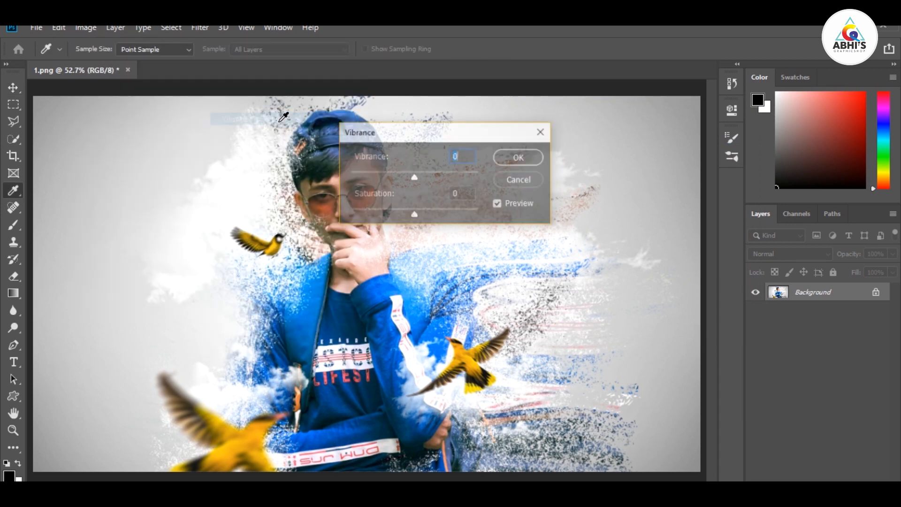
{"action": "left_click_drag", "start_coordinate": [414, 179], "coordinate": [425, 184]}
{"action": "left_click_drag", "start_coordinate": [435, 132], "coordinate": [580, 144]}
{"action": "left_click", "coordinate": [664, 172]}
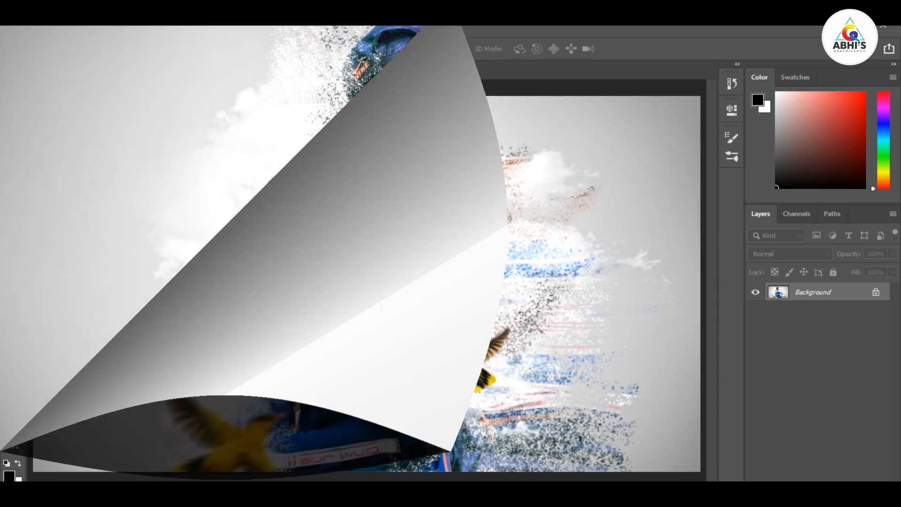